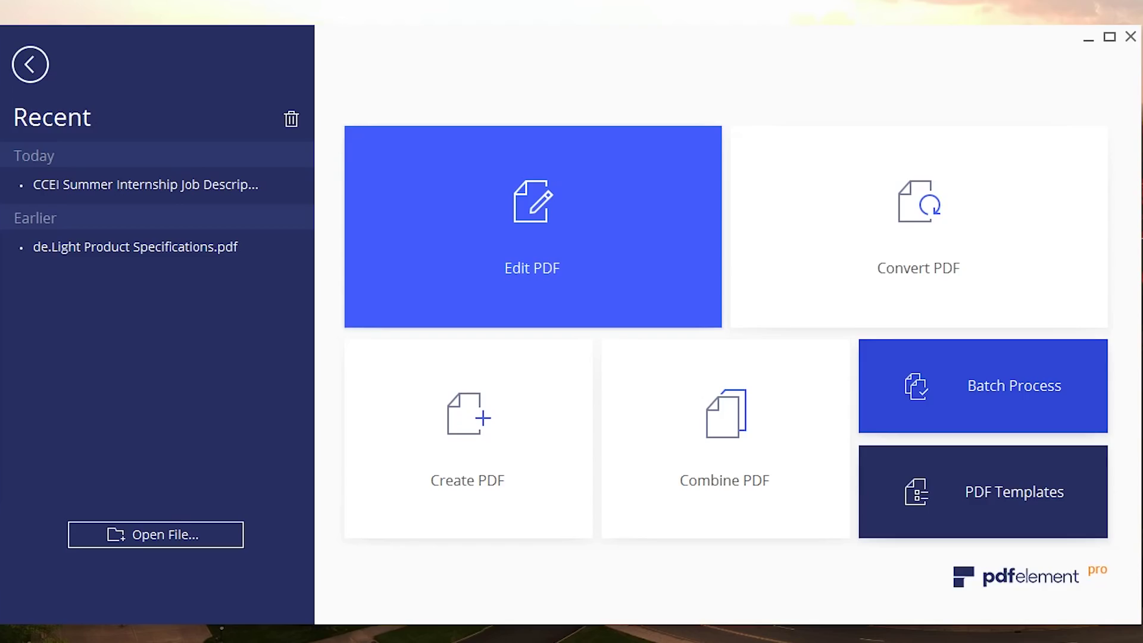
{"action": "mouse_move", "coordinate": [983, 386]}
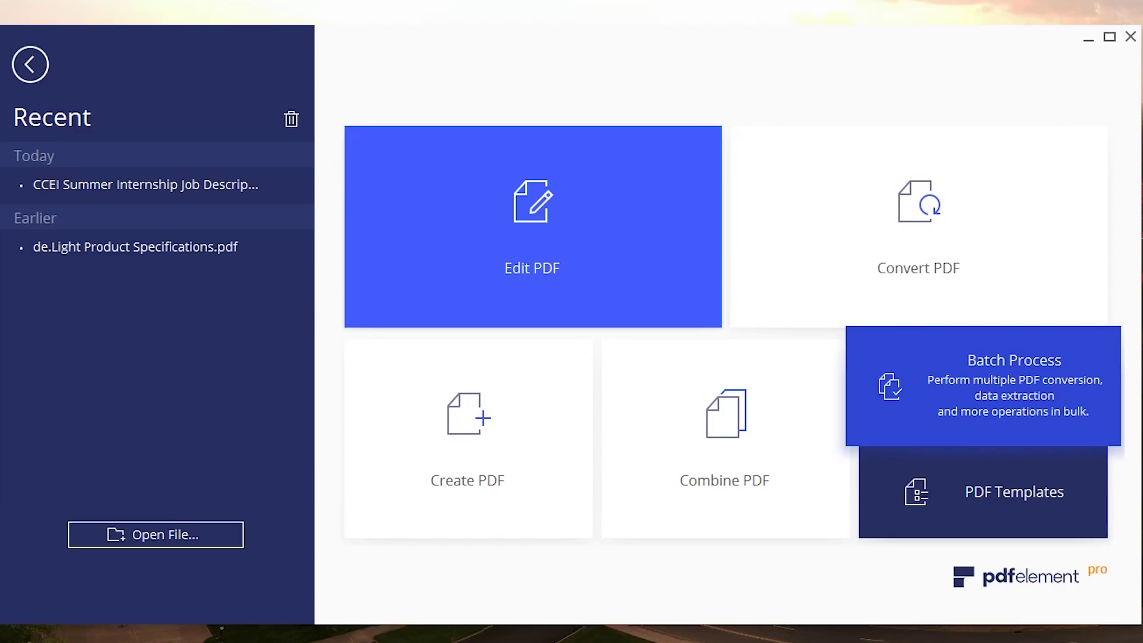
{"action": "mouse_move", "coordinate": [983, 491]}
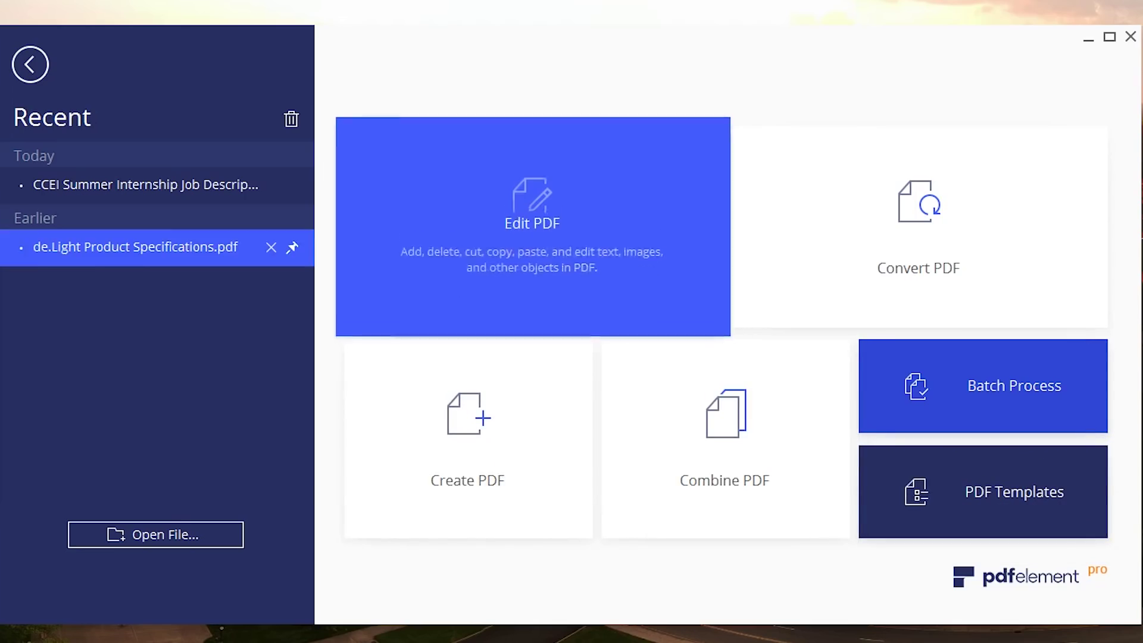
{"action": "left_click", "coordinate": [178, 247]}
Download the OCR library and run OCR on the 2018-audi-a4-s4-72224 document as Editable Text with English as the language.
{"action": "left_click", "coordinate": [785, 344]}
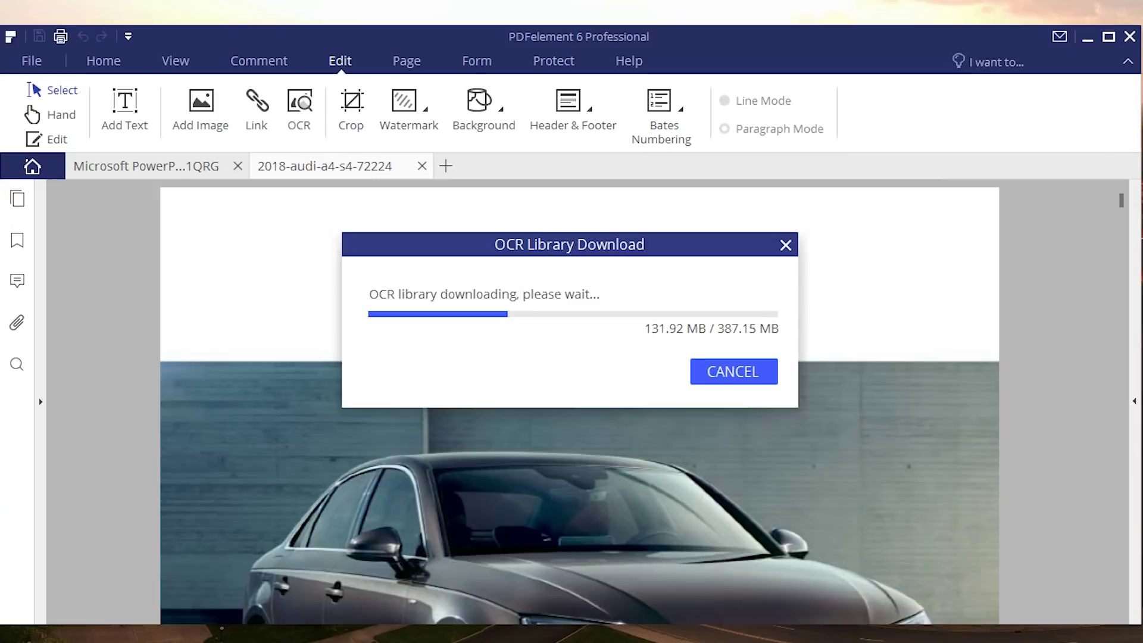
{"action": "scroll", "coordinate": [579, 476], "scroll_direction": "down", "scroll_amount": 6}
{"action": "scroll", "coordinate": [578, 476], "scroll_direction": "up", "scroll_amount": 6}
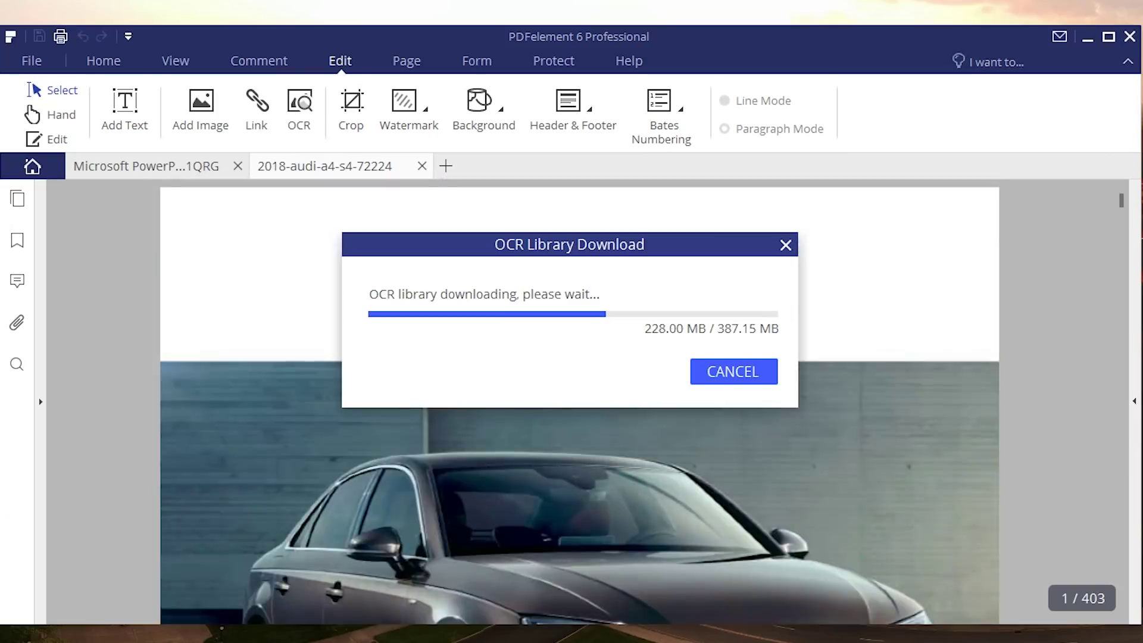
{"action": "scroll", "coordinate": [579, 476], "scroll_direction": "down", "scroll_amount": 6}
{"action": "scroll", "coordinate": [578, 476], "scroll_direction": "up", "scroll_amount": 6}
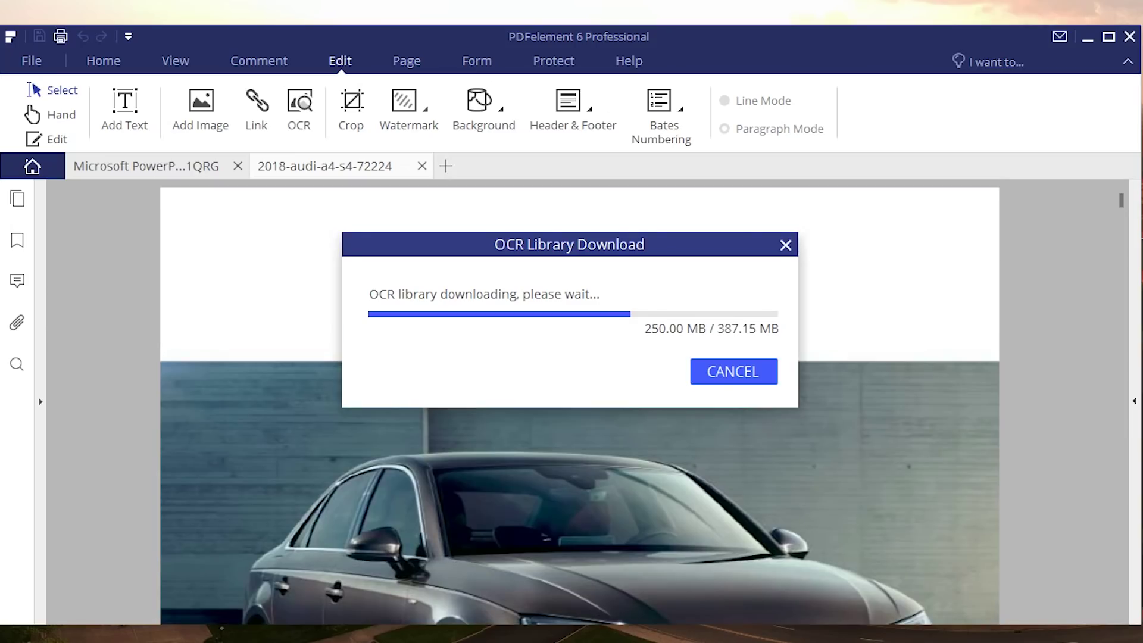
{"action": "scroll", "coordinate": [579, 405], "scroll_direction": "down", "scroll_amount": 3}
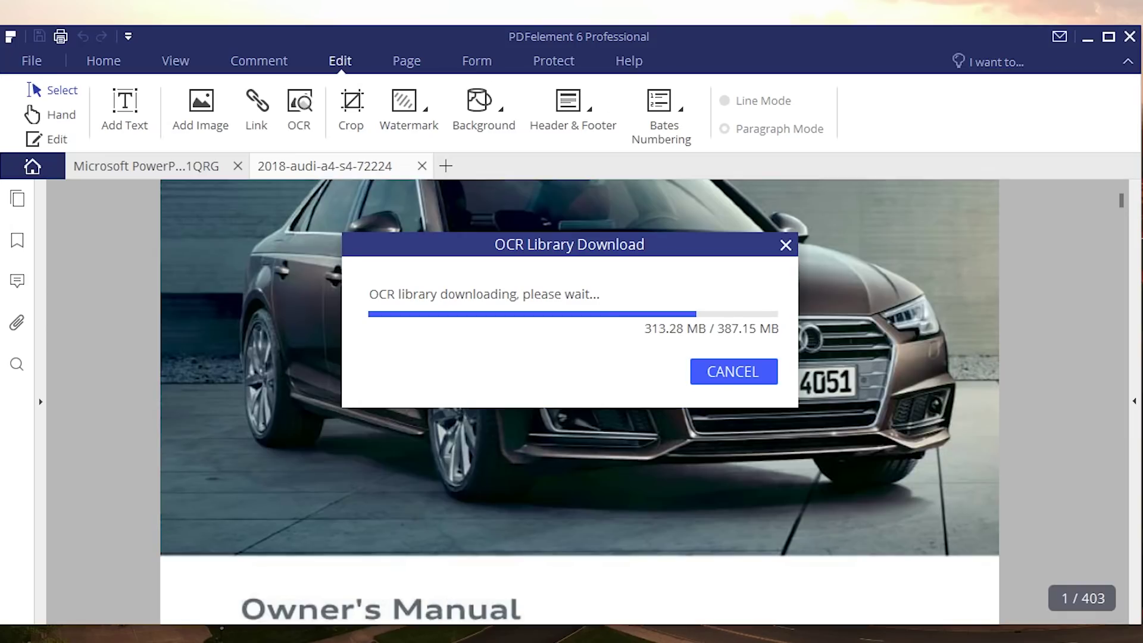
{"action": "scroll", "coordinate": [579, 405], "scroll_direction": "down", "scroll_amount": 3}
{"action": "scroll", "coordinate": [579, 405], "scroll_direction": "up", "scroll_amount": 5}
{"action": "scroll", "coordinate": [579, 405], "scroll_direction": "down", "scroll_amount": 4}
{"action": "scroll", "coordinate": [579, 405], "scroll_direction": "up", "scroll_amount": 4}
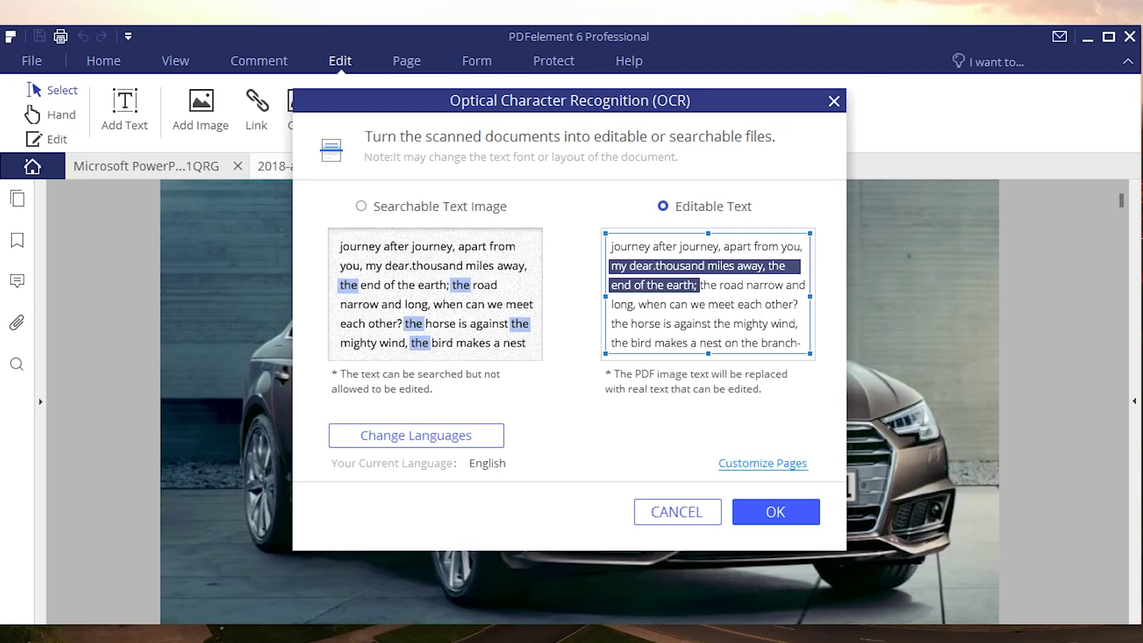
{"action": "key", "text": "Return"}
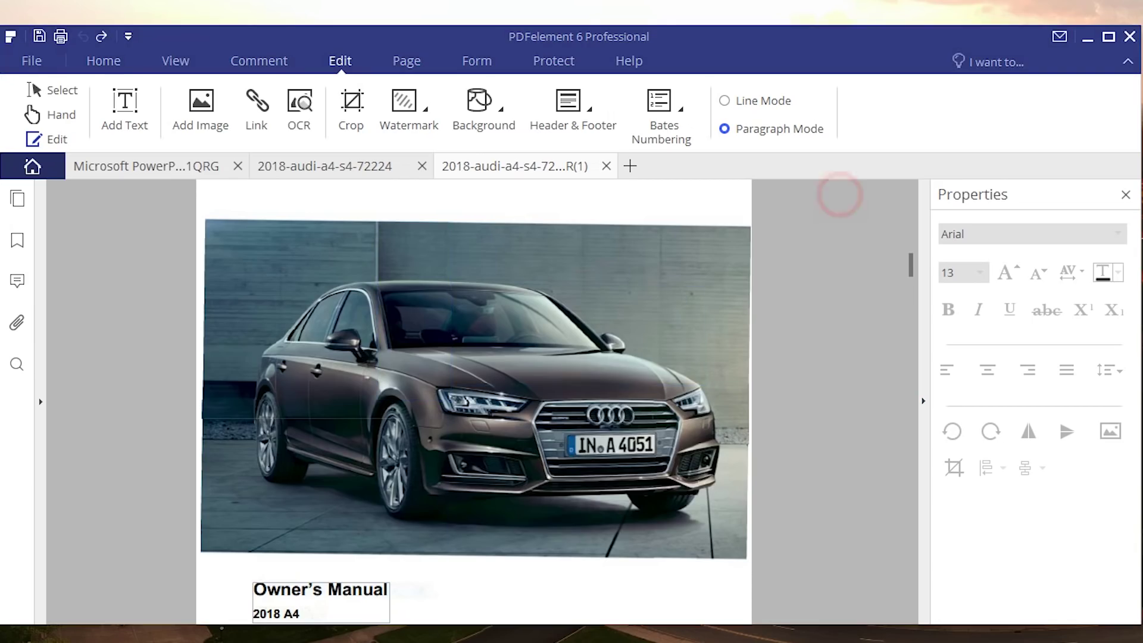
Replace "Manual" with "Book" in the "Owner's Manual" heading on the recognized cover page.
{"action": "scroll", "coordinate": [839, 196], "scroll_direction": "down", "scroll_amount": 5}
{"action": "left_click", "coordinate": [345, 278]}
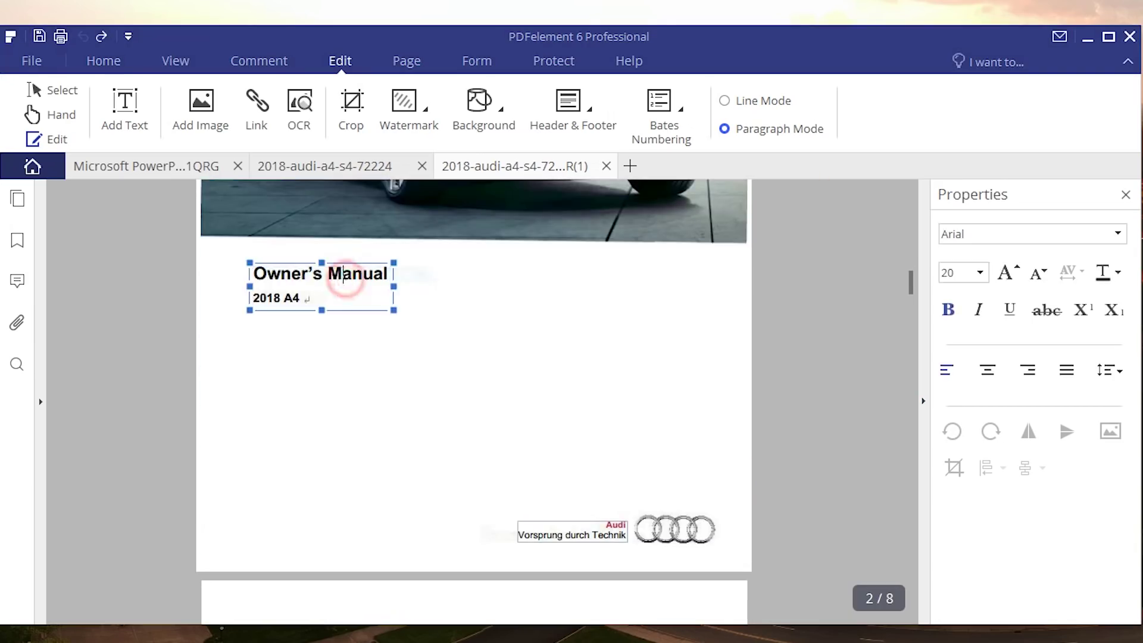
{"action": "double_click", "coordinate": [333, 275]}
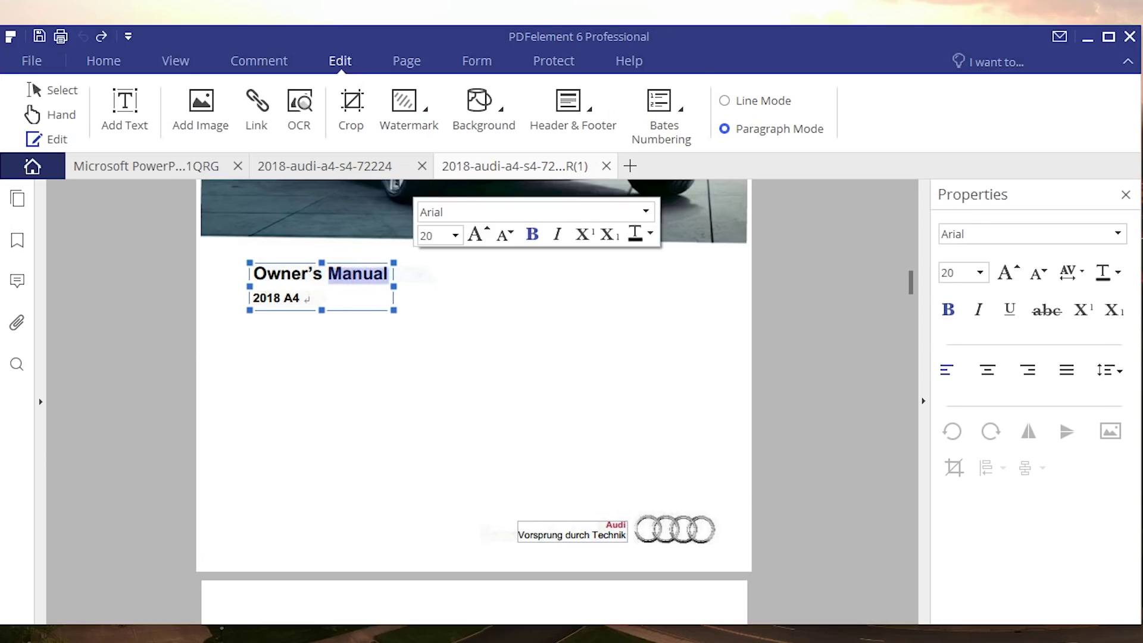
{"action": "type", "text": "Book"}
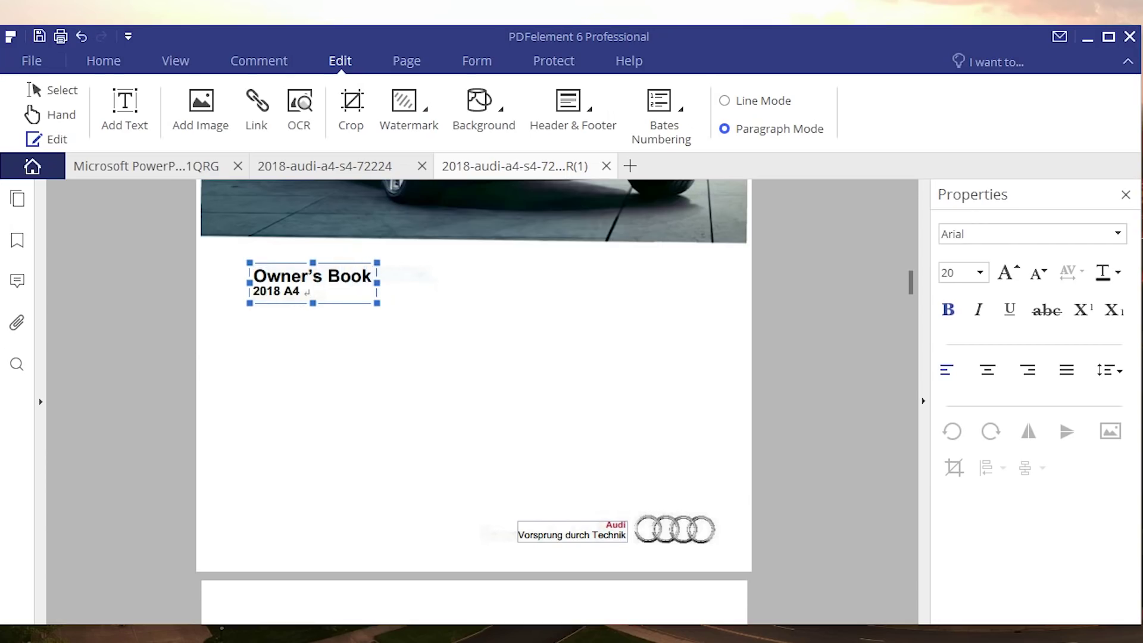
{"action": "left_click", "coordinate": [428, 314]}
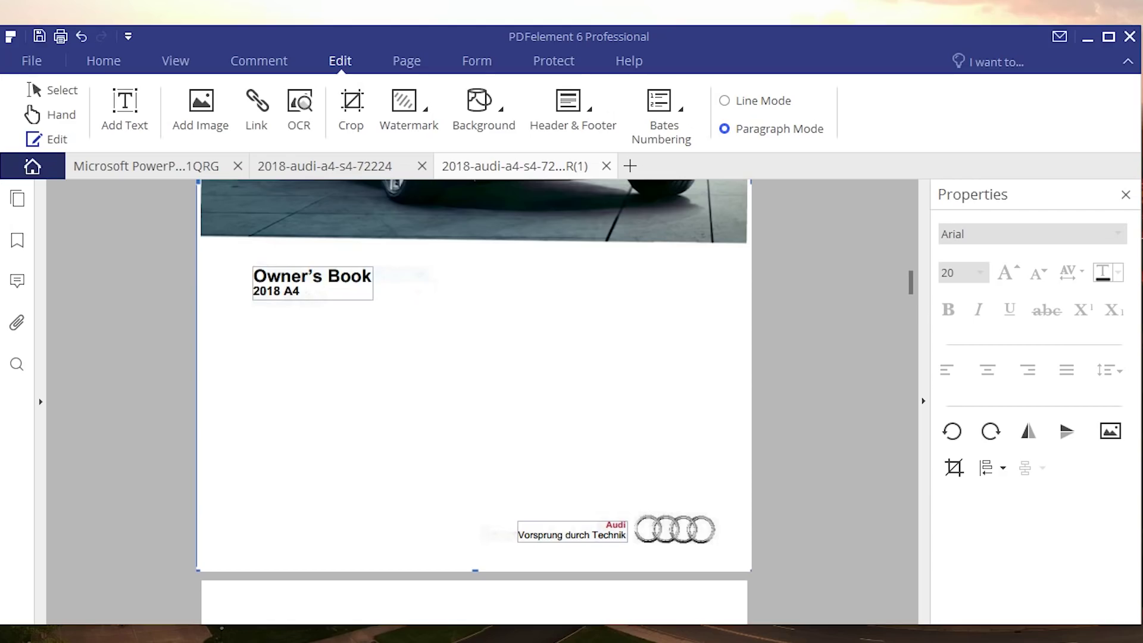
Replace "Audi" with "BMW" above the "Vorsprung durch Technik" slogan beside the rings logo.
{"action": "left_click", "coordinate": [290, 295]}
{"action": "scroll", "coordinate": [289, 296], "scroll_direction": "down", "scroll_amount": 3}
{"action": "left_click", "coordinate": [633, 321]}
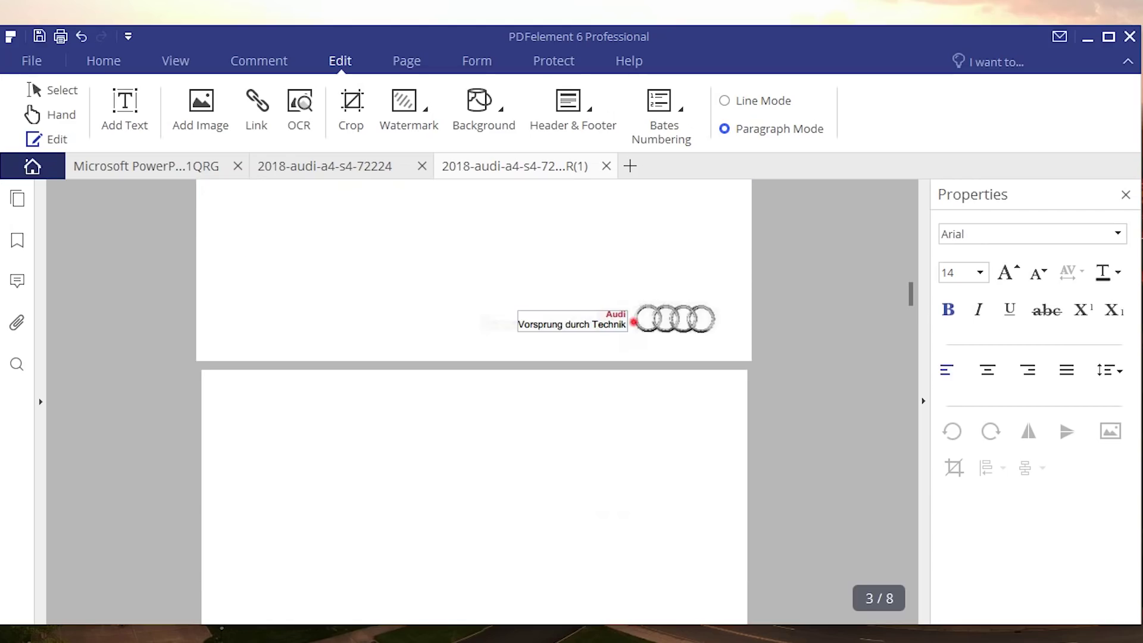
{"action": "left_click", "coordinate": [650, 320]}
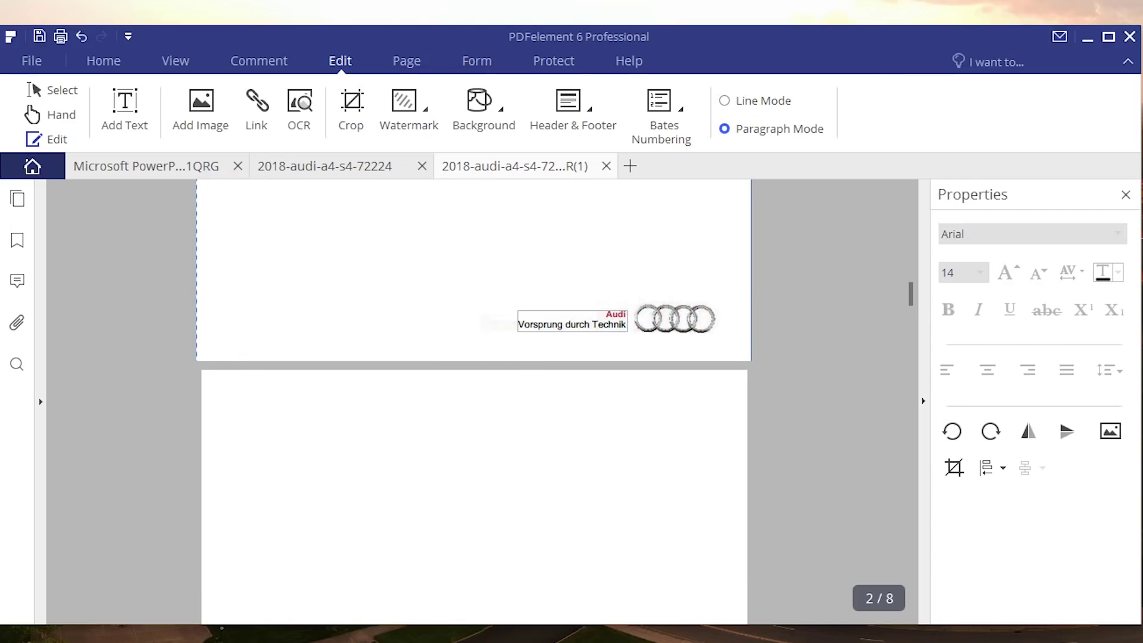
{"action": "left_click", "coordinate": [622, 322]}
{"action": "double_click", "coordinate": [600, 323]}
{"action": "left_click", "coordinate": [607, 315]}
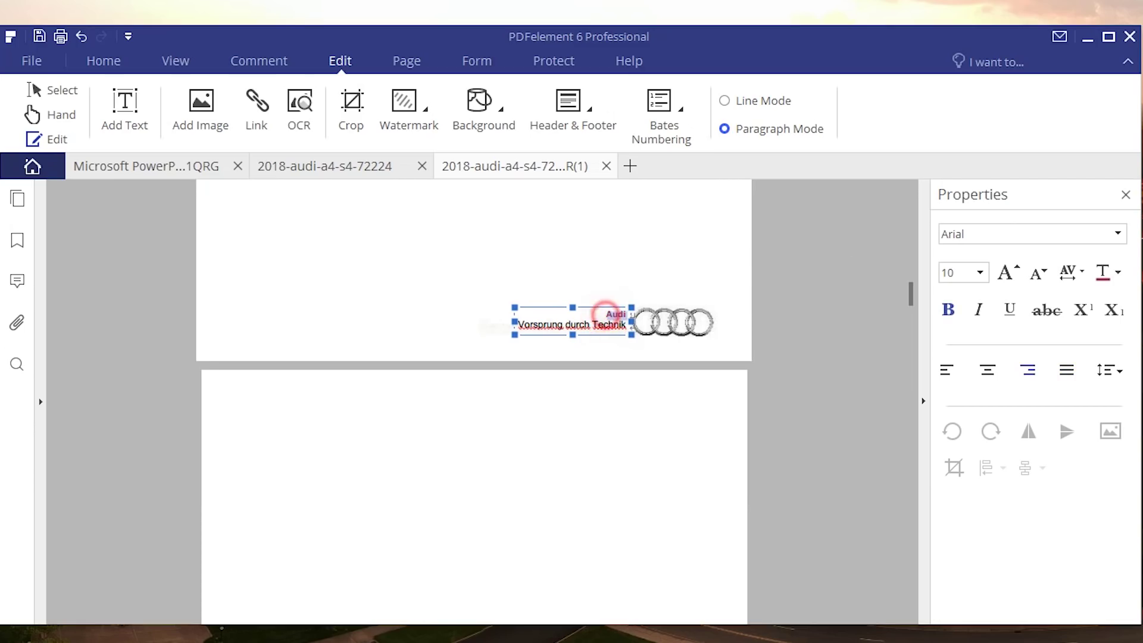
{"action": "left_click_drag", "start_coordinate": [606, 315], "coordinate": [633, 316]}
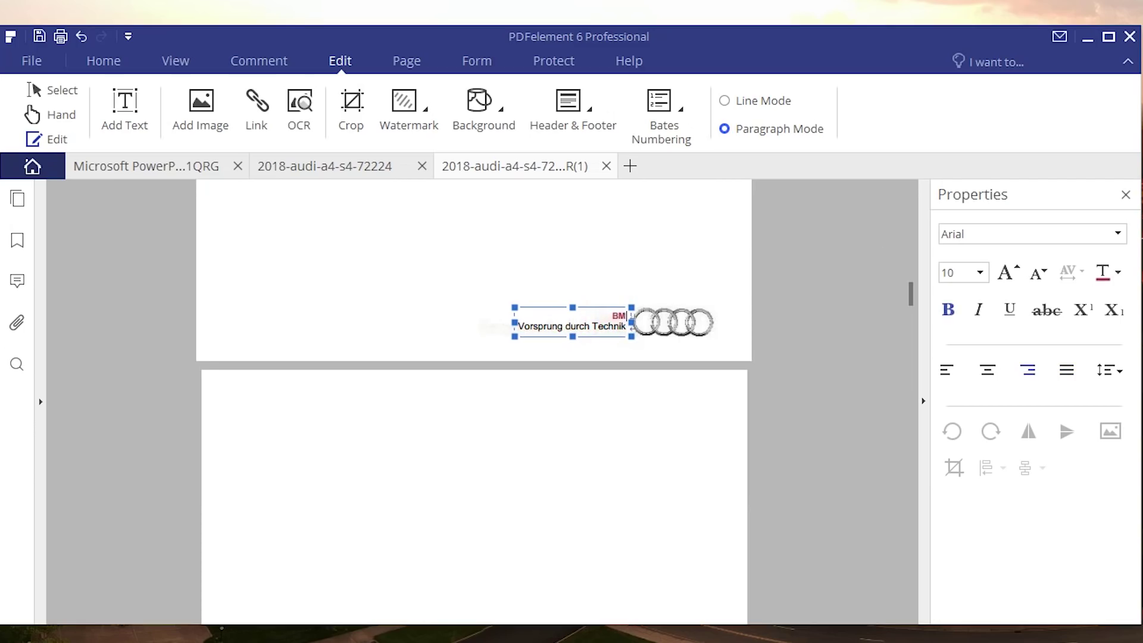
{"action": "type", "text": "BMW"}
{"action": "left_click", "coordinate": [689, 294]}
Format the Foreword passage from "quality equipment" to "information concerning your sa" as bold italic at font size 16.
{"action": "scroll", "coordinate": [688, 293], "scroll_direction": "down", "scroll_amount": 15}
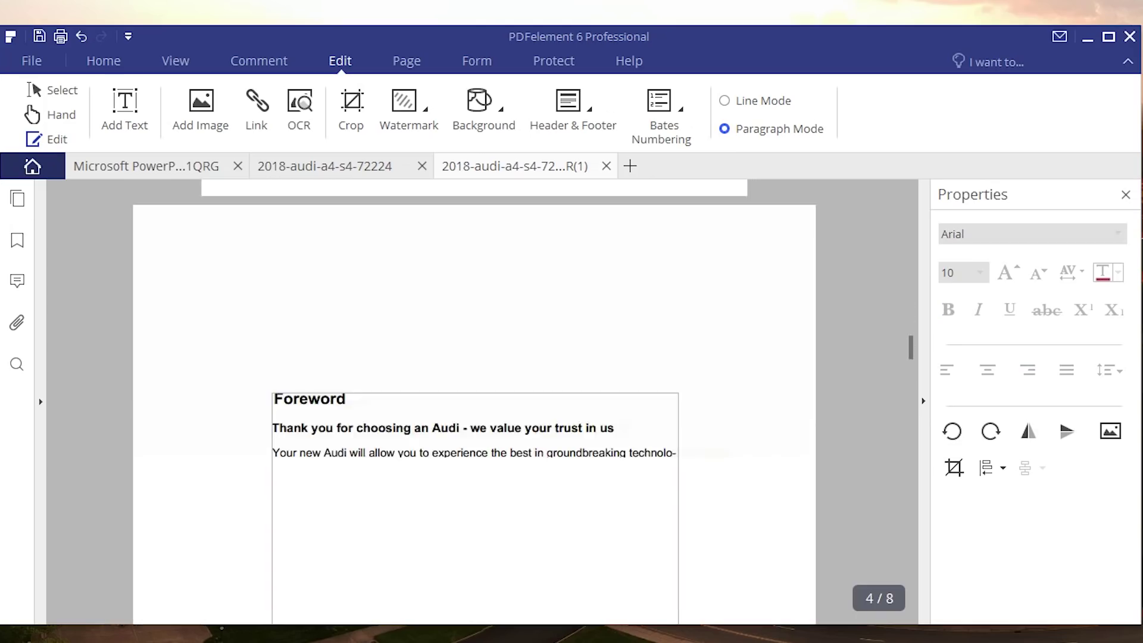
{"action": "scroll", "coordinate": [475, 381], "scroll_direction": "up", "scroll_amount": 5}
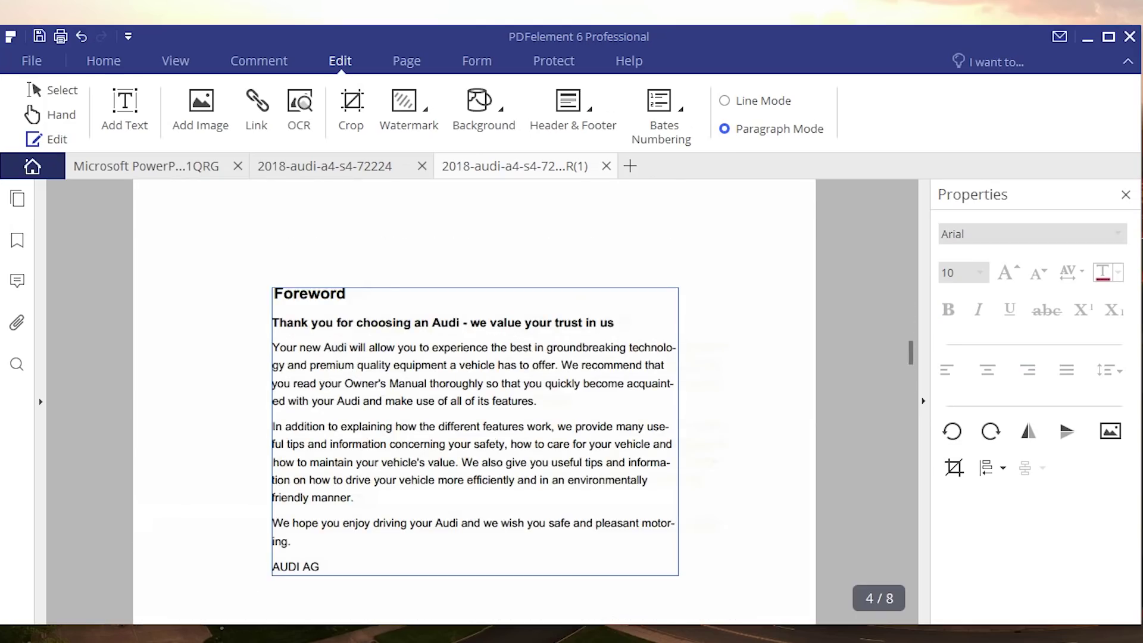
{"action": "left_click_drag", "start_coordinate": [484, 444], "coordinate": [357, 365]}
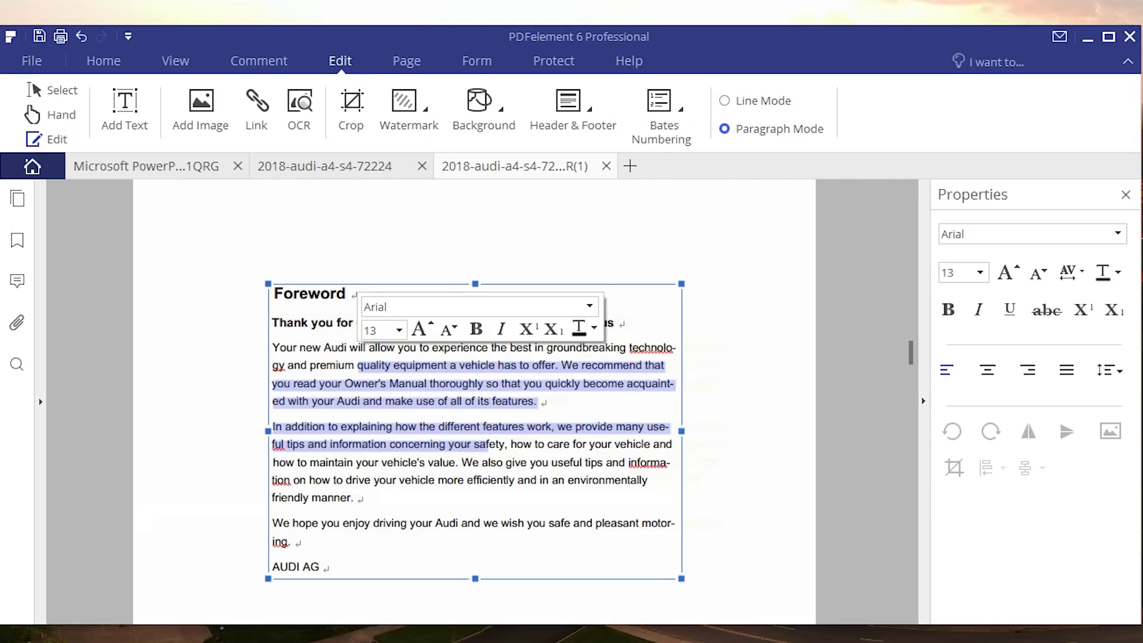
{"action": "left_click", "coordinate": [1006, 302]}
{"action": "left_click", "coordinate": [1012, 312]}
{"action": "left_click", "coordinate": [975, 312]}
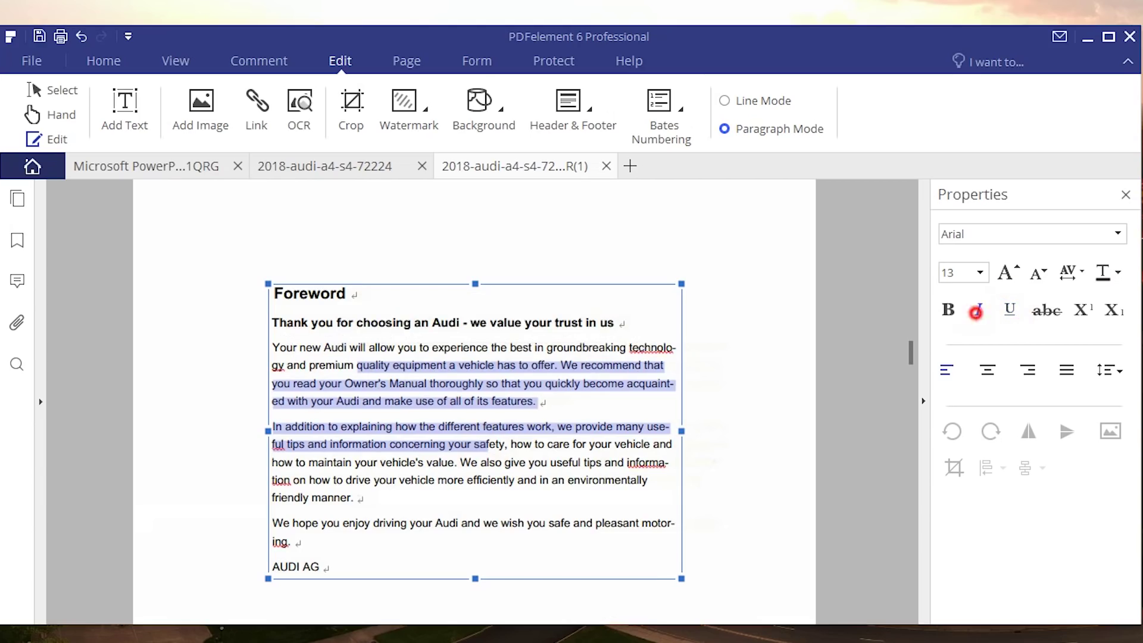
{"action": "left_click", "coordinate": [948, 309]}
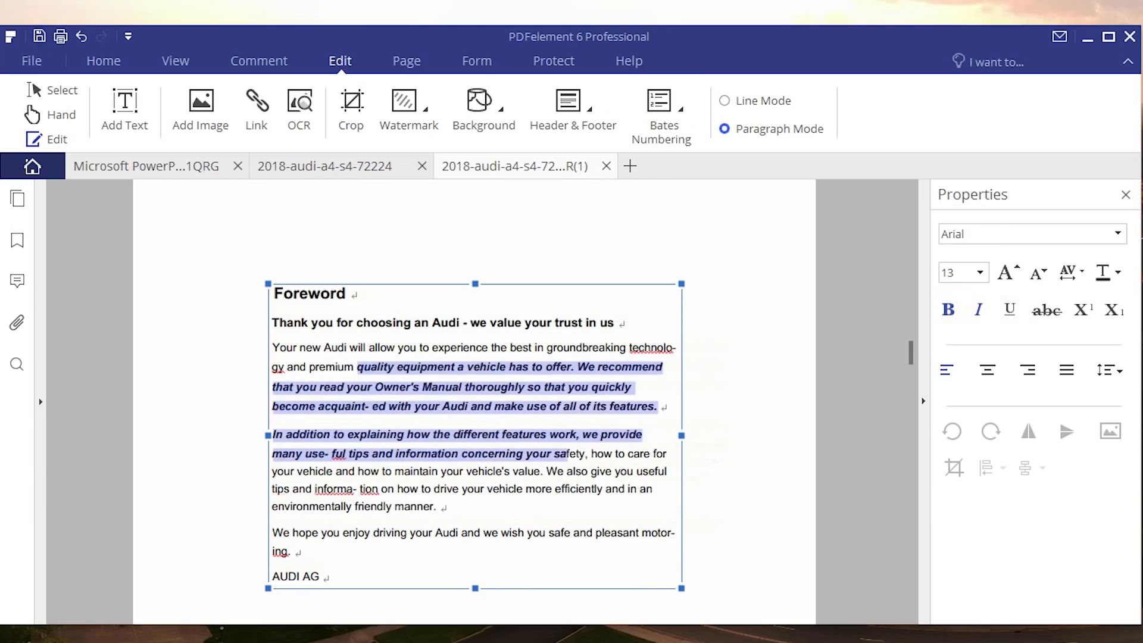
{"action": "left_click", "coordinate": [1007, 273]}
{"action": "left_click", "coordinate": [1007, 272]}
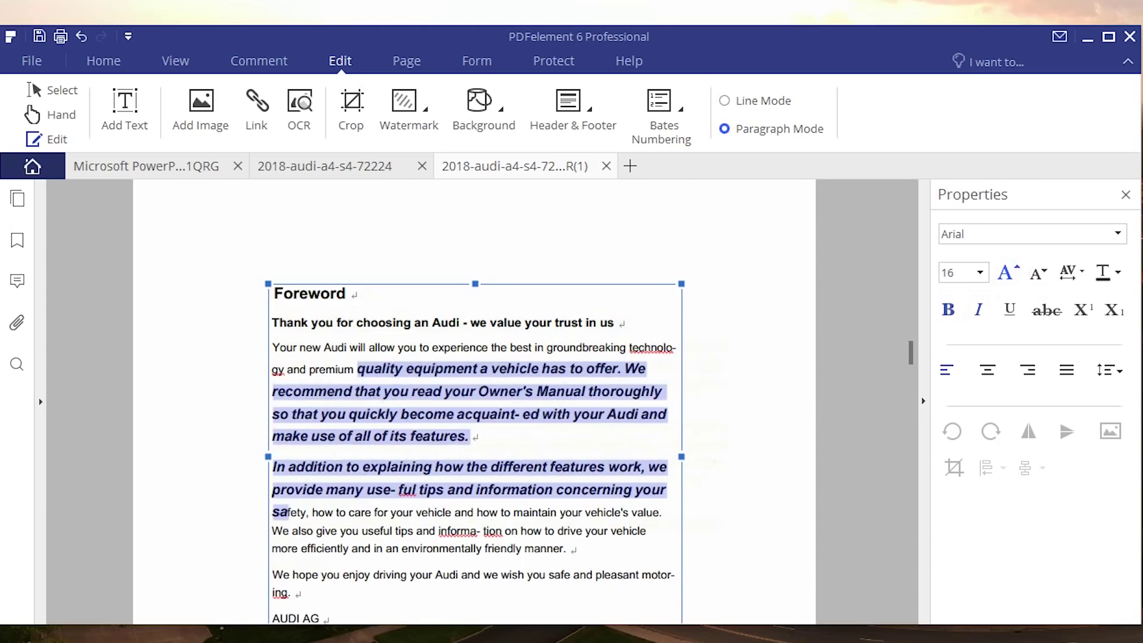
{"action": "left_click", "coordinate": [949, 271]}
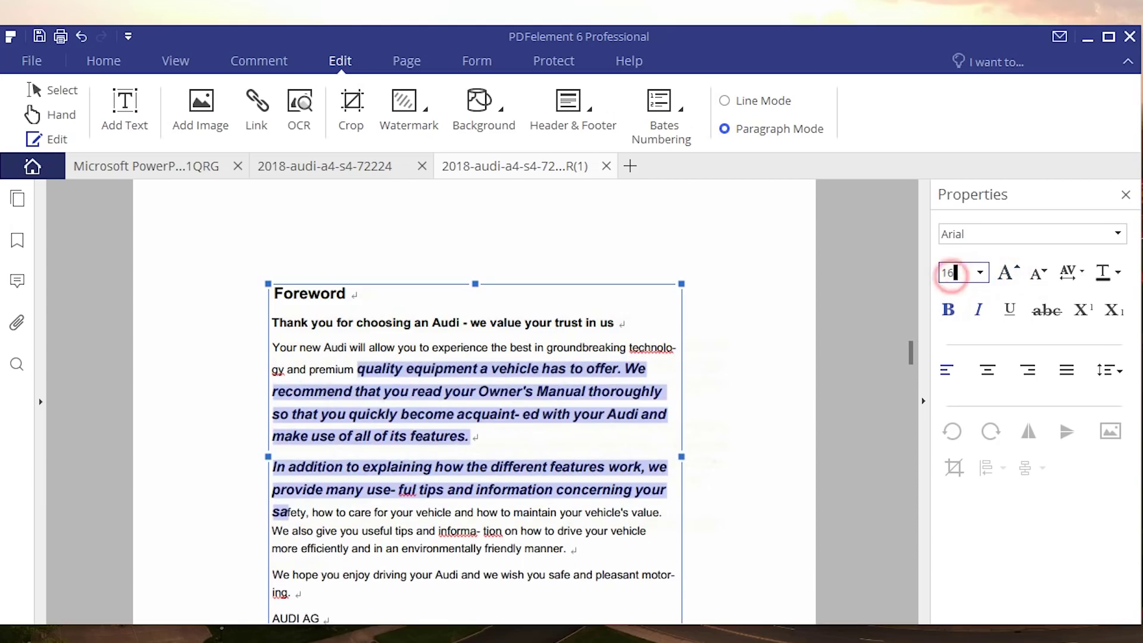
Apply the Symbol font to the selected Foreword passage.
{"action": "left_click", "coordinate": [985, 235]}
{"action": "left_click", "coordinate": [1115, 234]}
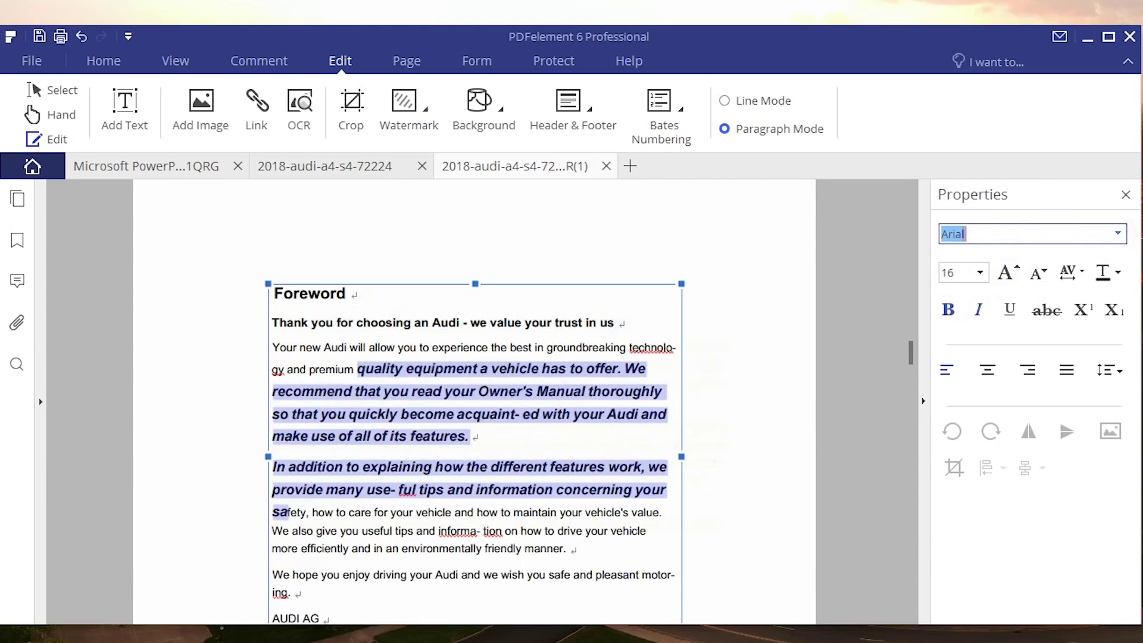
{"action": "left_click", "coordinate": [1120, 236]}
{"action": "left_click", "coordinate": [1115, 234]}
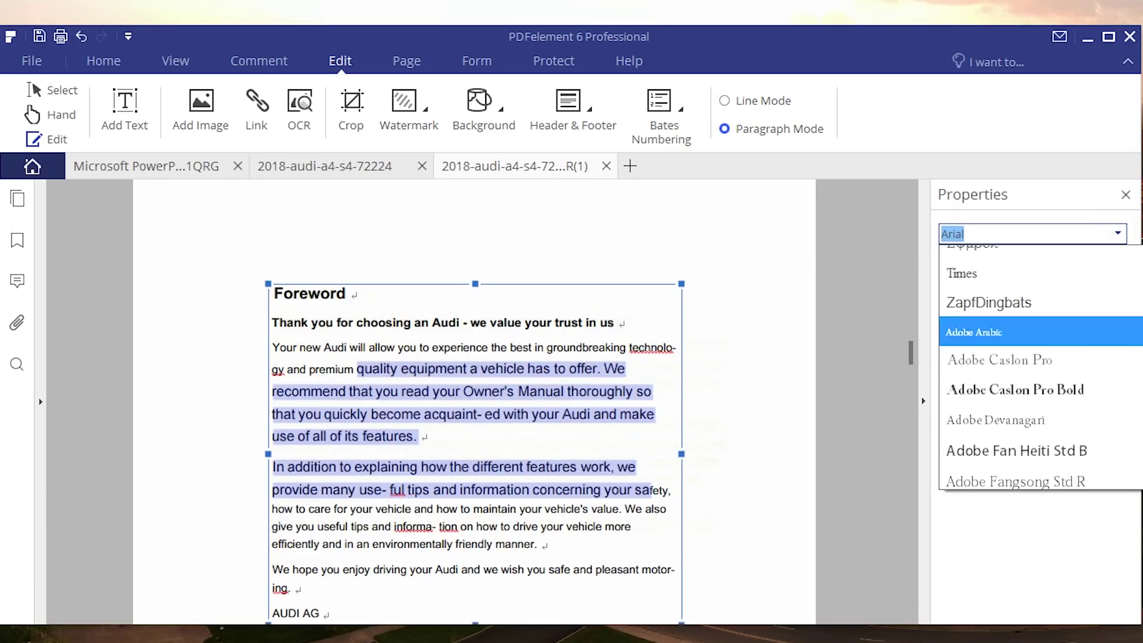
{"action": "scroll", "coordinate": [1047, 332], "scroll_direction": "up", "scroll_amount": 1}
{"action": "left_click", "coordinate": [1011, 332]}
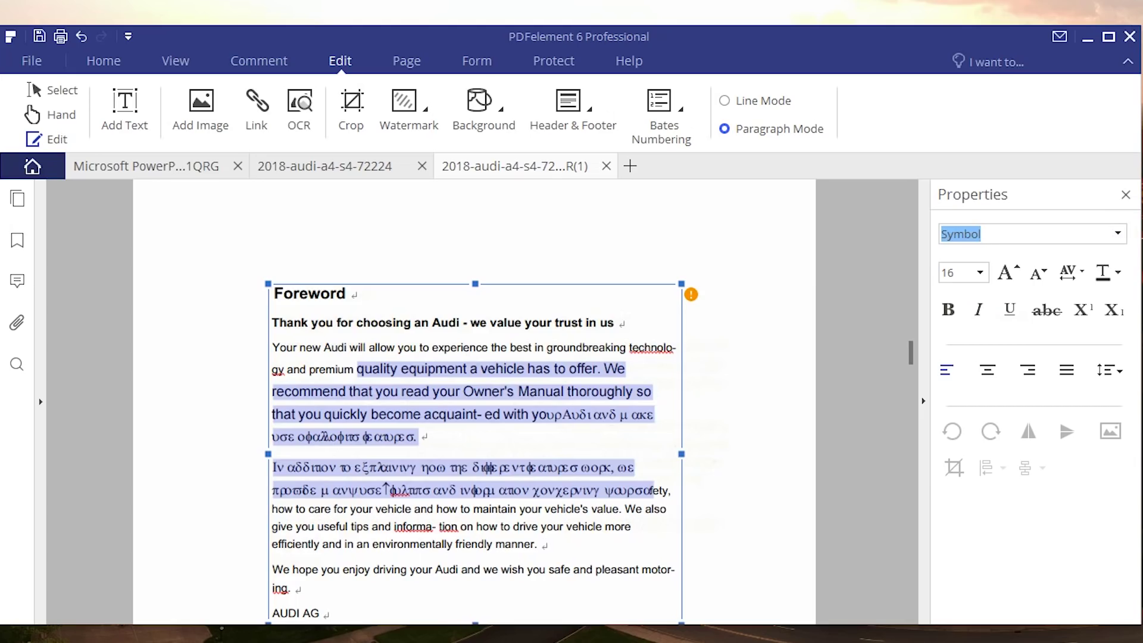
{"action": "left_click", "coordinate": [1059, 490]}
Rotate the background image of the Foreword page clockwise in quarter turns.
{"action": "left_click", "coordinate": [724, 403]}
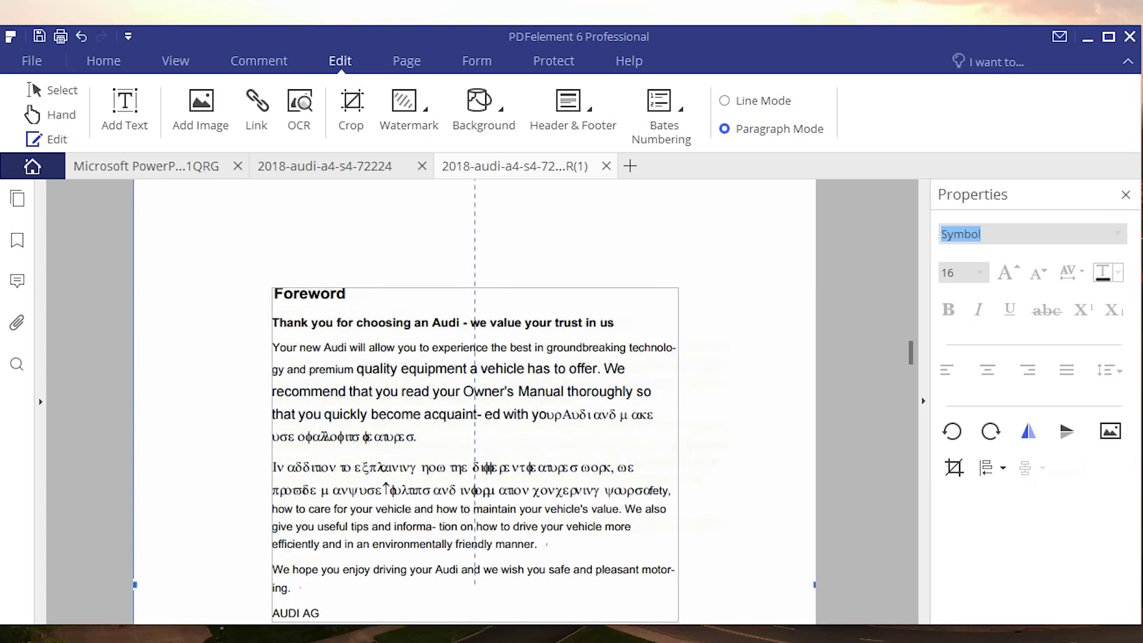
{"action": "left_click", "coordinate": [990, 431]}
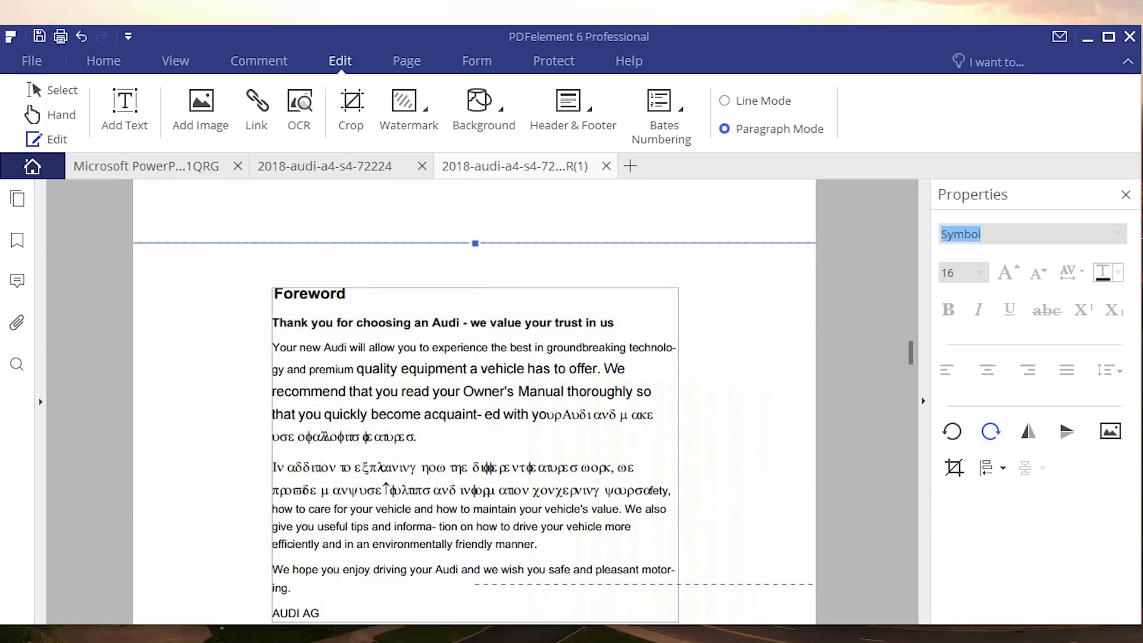
{"action": "left_click", "coordinate": [990, 431]}
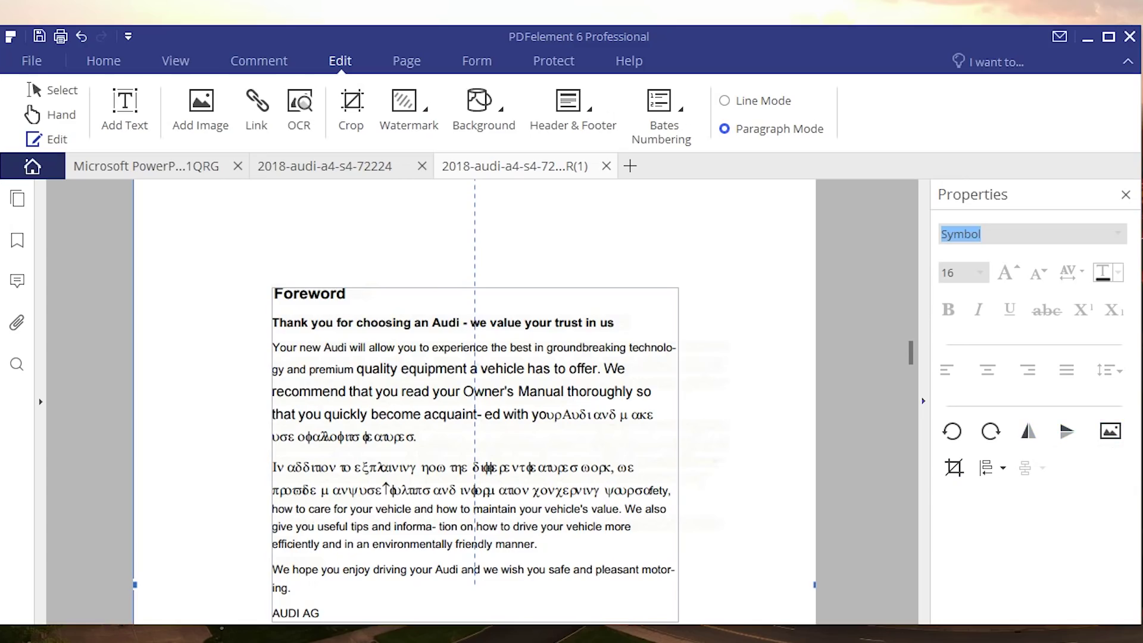
Insert Asset 1 from File Explorer's Creative Cloud Files folder as an image on the Foreword page and move it left over the text.
{"action": "scroll", "coordinate": [473, 401], "scroll_direction": "up", "scroll_amount": 2}
{"action": "scroll", "coordinate": [474, 401], "scroll_direction": "down", "scroll_amount": 1}
{"action": "scroll", "coordinate": [473, 401], "scroll_direction": "down", "scroll_amount": 5}
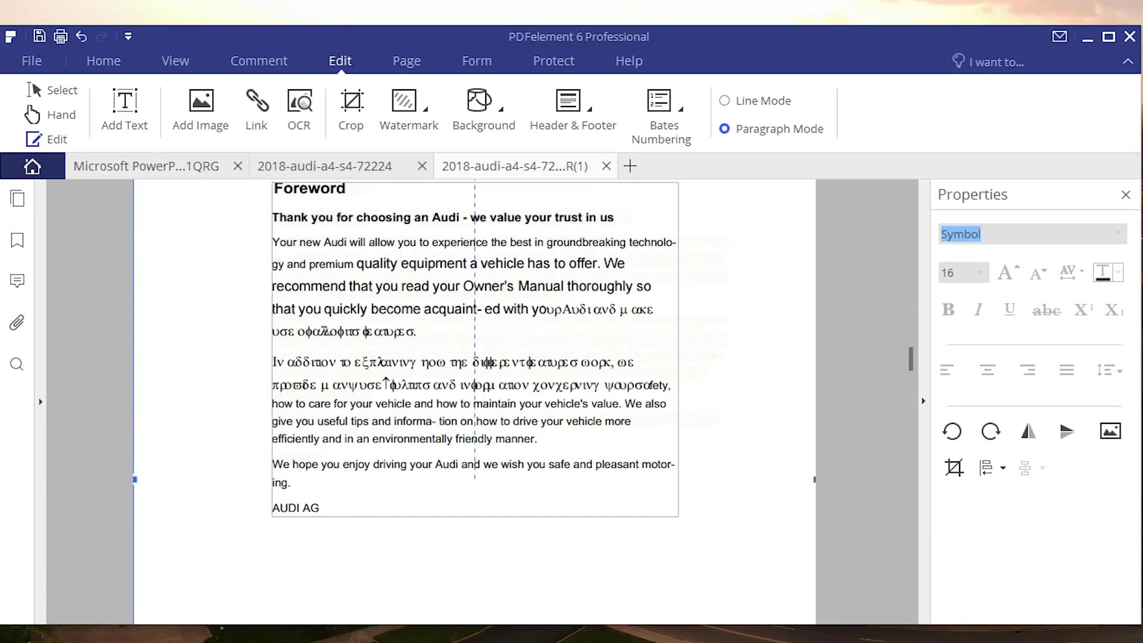
{"action": "key", "text": "alt+Tab"}
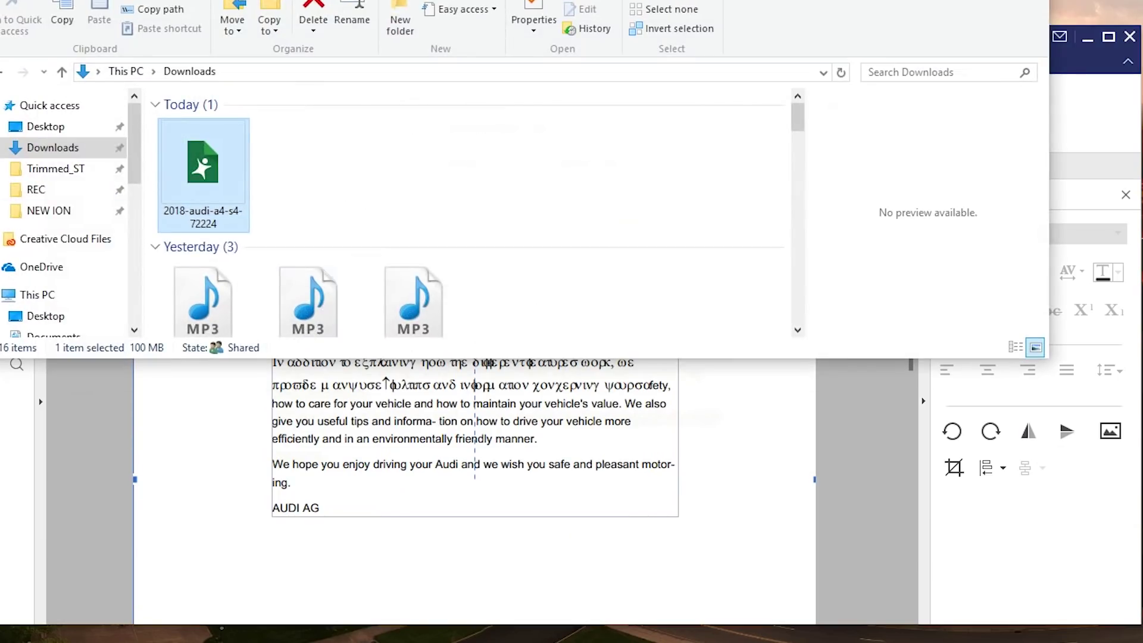
{"action": "key", "text": "alt+Left"}
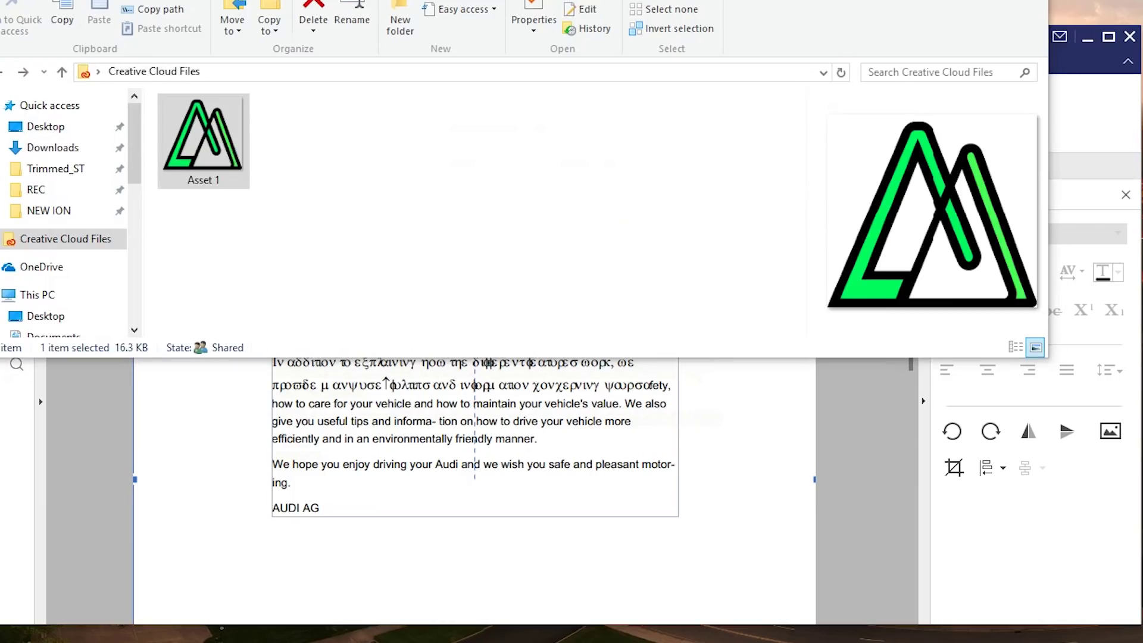
{"action": "left_click_drag", "start_coordinate": [203, 141], "coordinate": [616, 498]}
{"action": "left_click", "coordinate": [690, 510]}
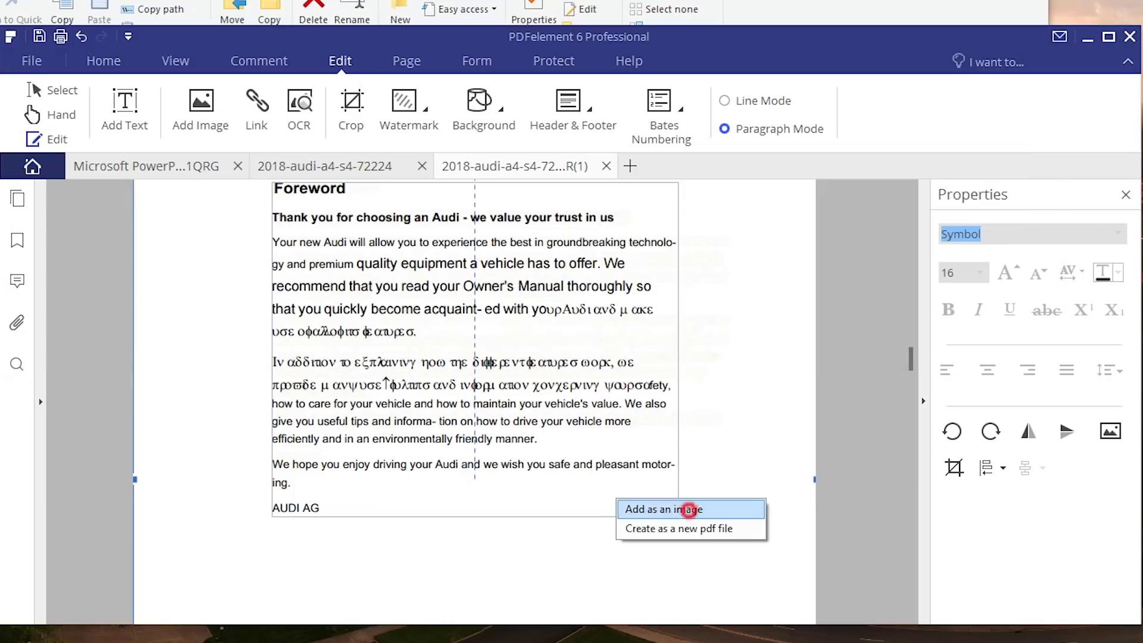
{"action": "scroll", "coordinate": [732, 506], "scroll_direction": "down", "scroll_amount": 3}
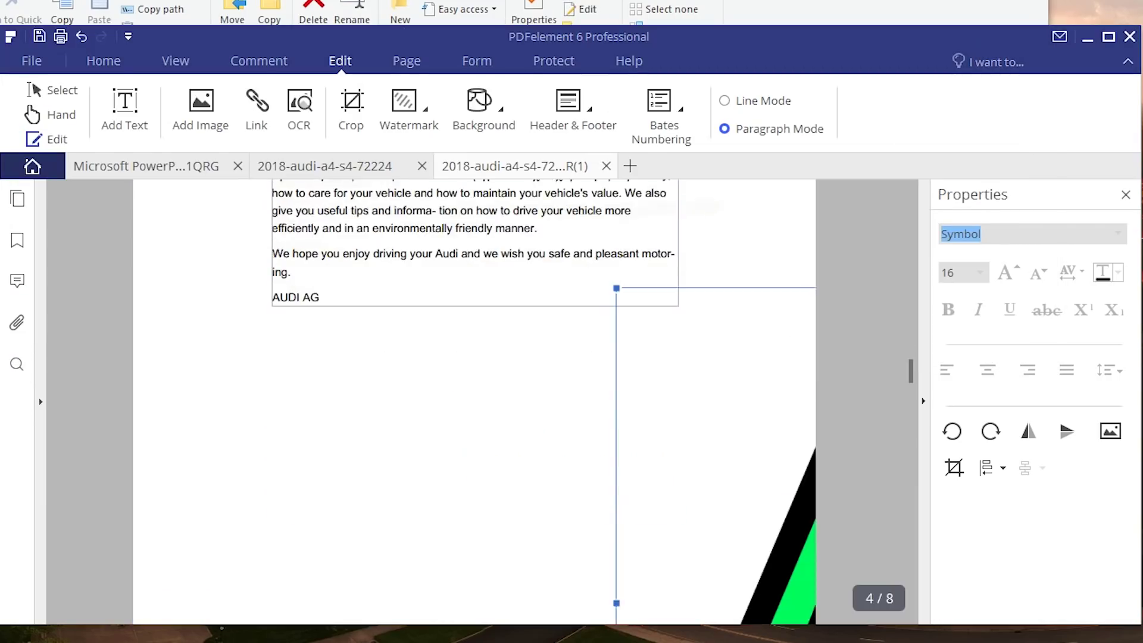
{"action": "left_click_drag", "start_coordinate": [777, 501], "coordinate": [373, 387]}
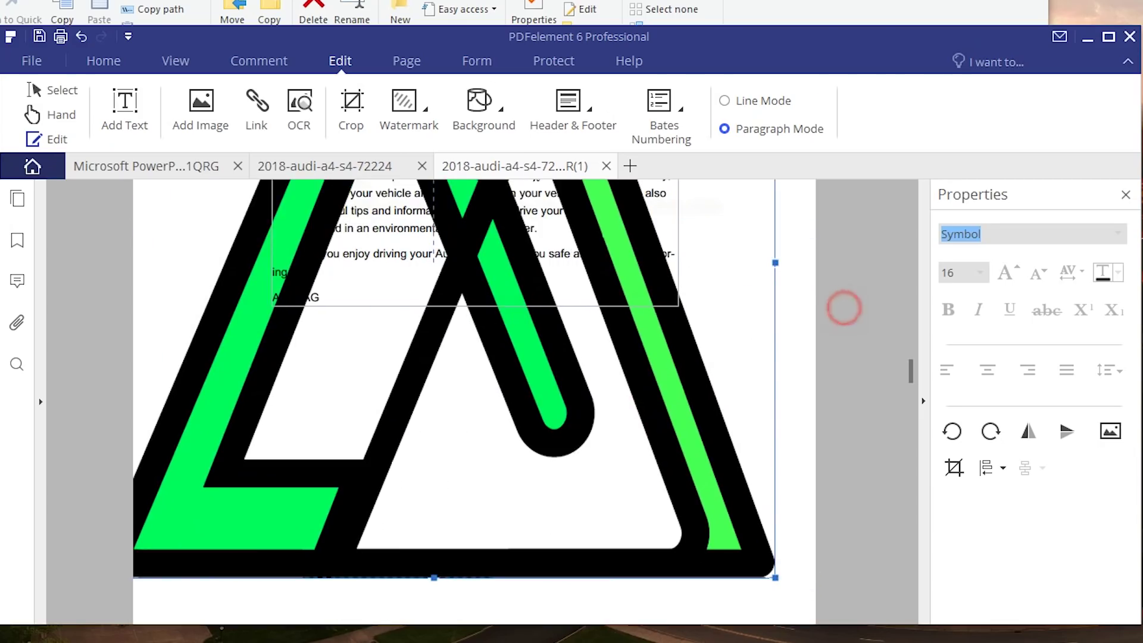
{"action": "right_click", "coordinate": [532, 368]}
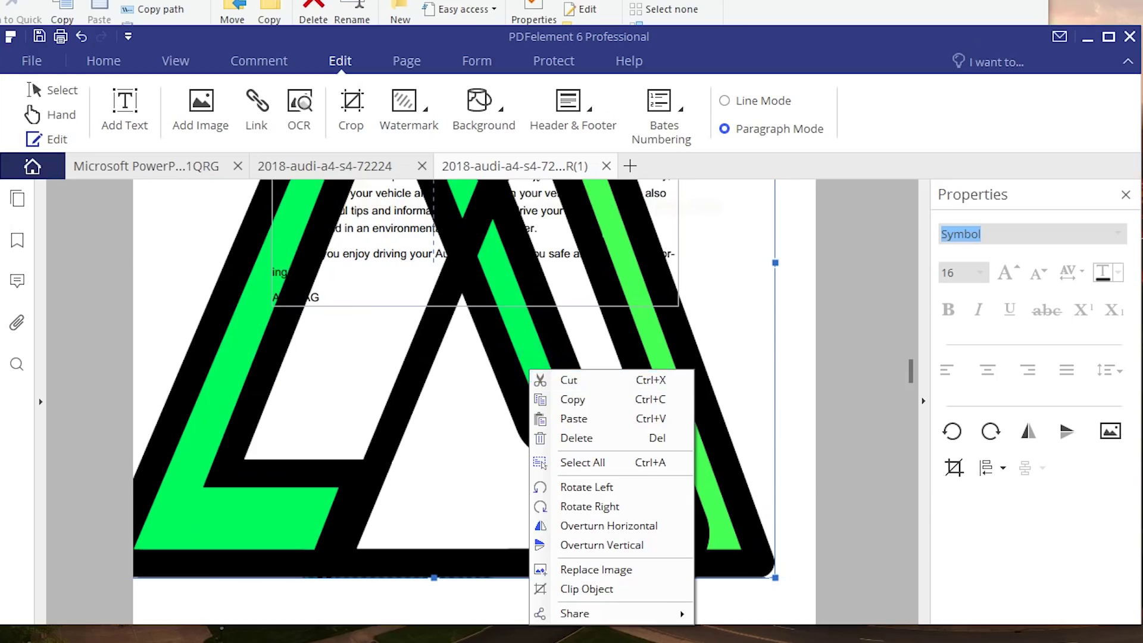
{"action": "left_click", "coordinate": [752, 327]}
{"action": "right_click", "coordinate": [602, 357]}
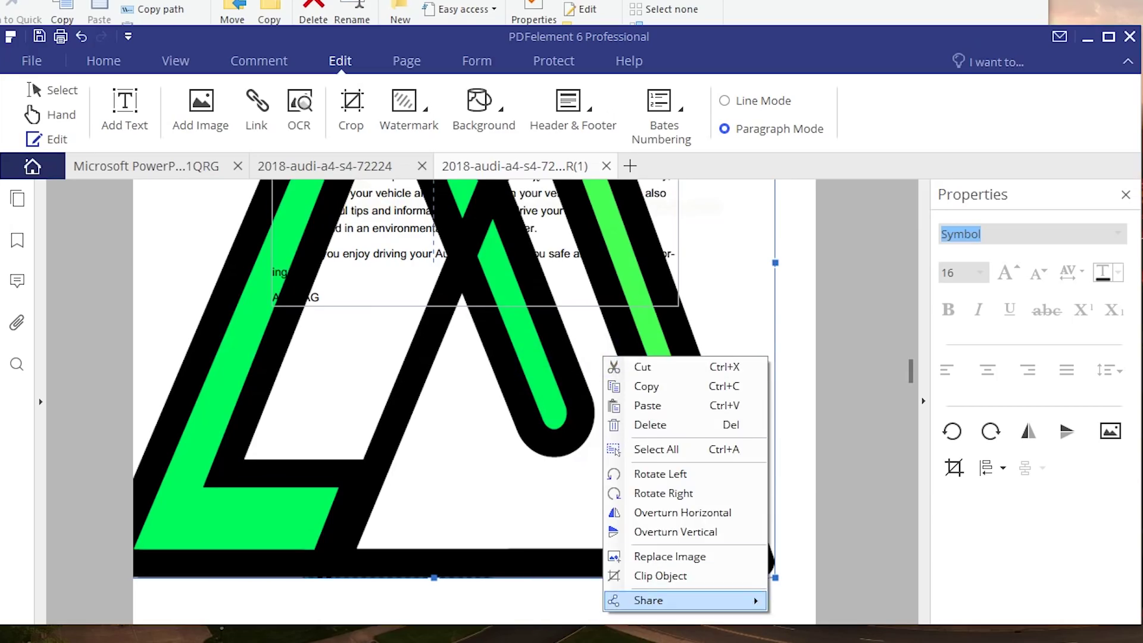
{"action": "left_click", "coordinate": [404, 380]}
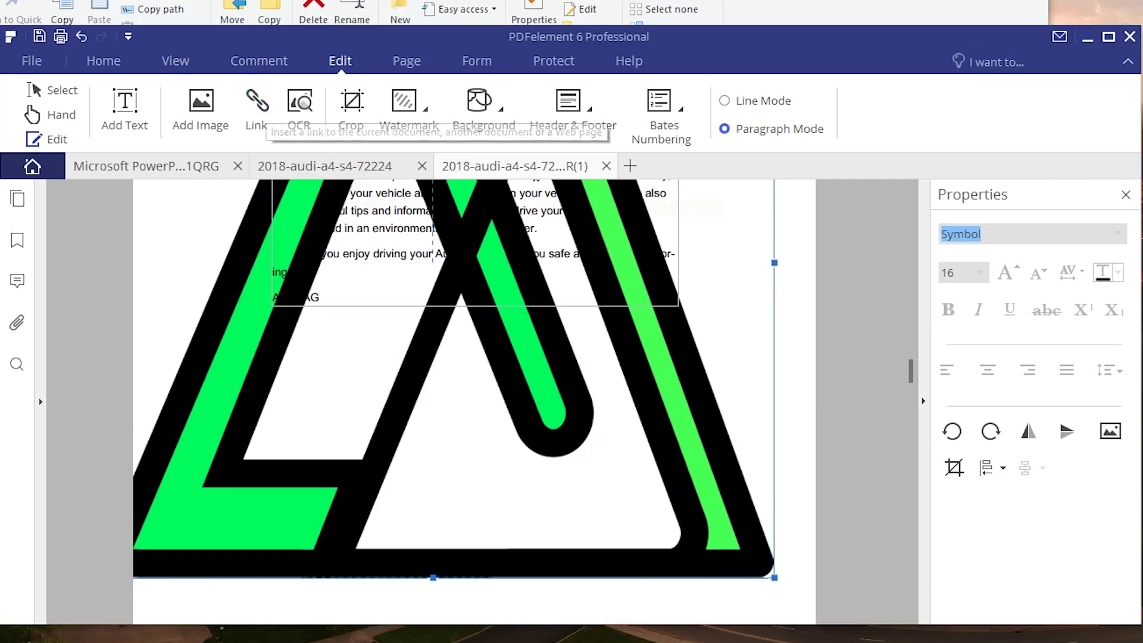
Add the text "hiiiii" in the white area near the base of the green logo on the Foreword page.
{"action": "left_click", "coordinate": [125, 106]}
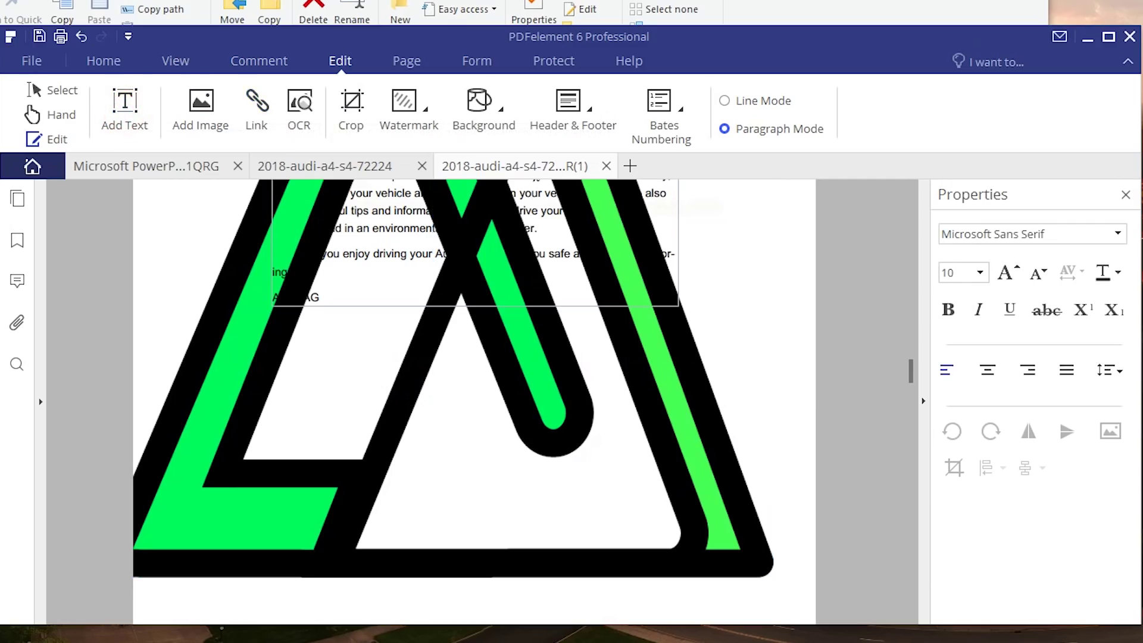
{"action": "left_click", "coordinate": [458, 510]}
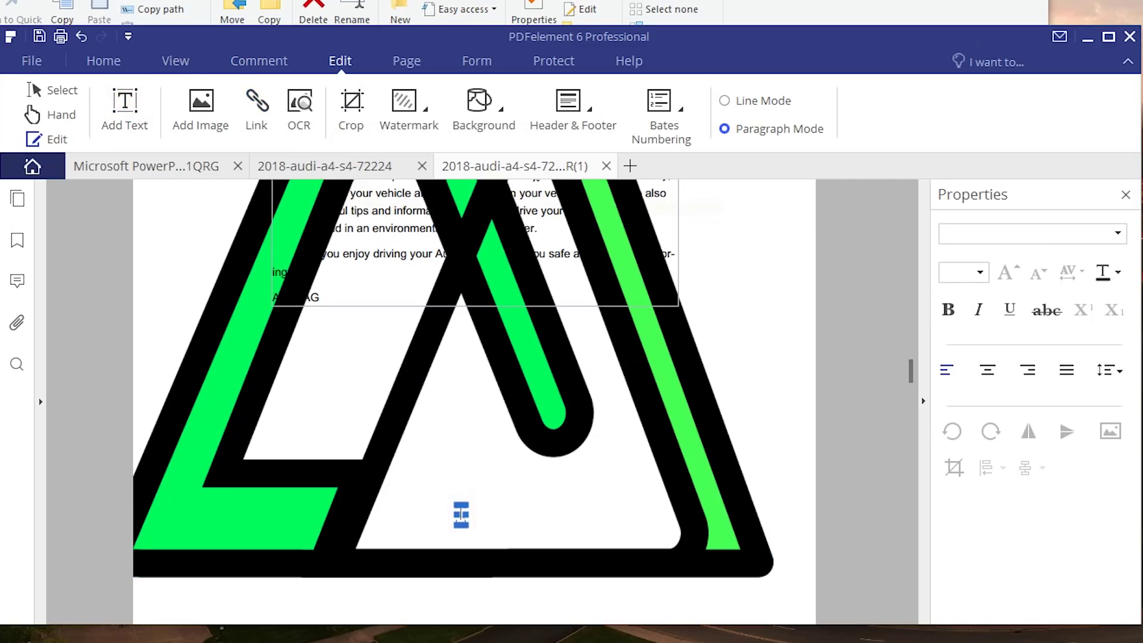
{"action": "type", "text": "hiiiii"}
{"action": "left_click", "coordinate": [610, 386]}
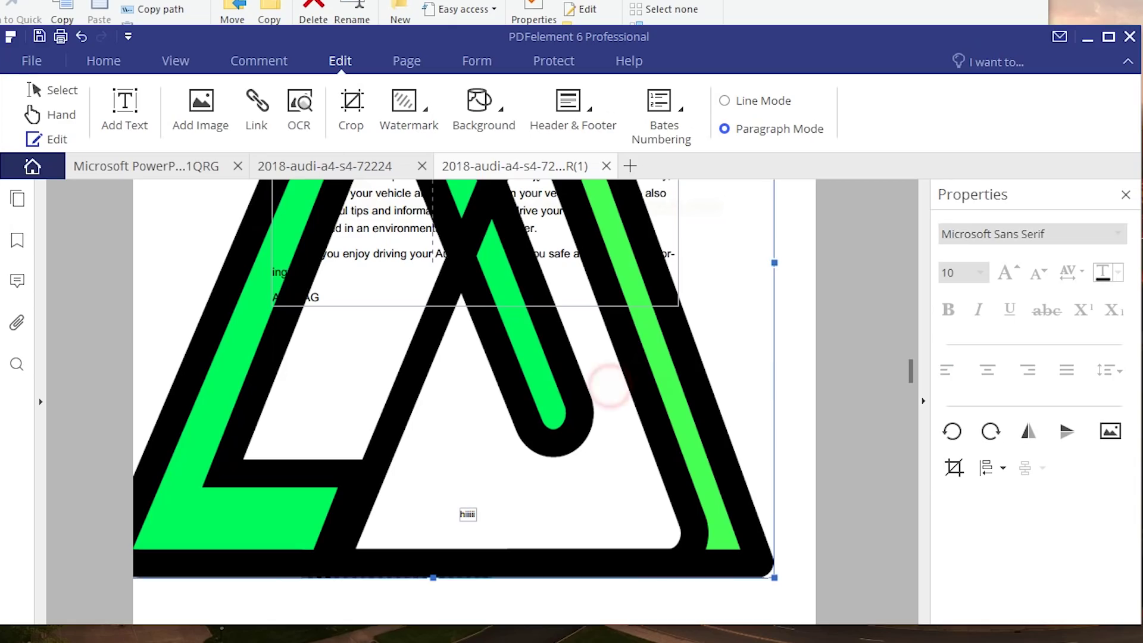
{"action": "left_click", "coordinate": [793, 345]}
{"action": "left_click", "coordinate": [509, 417]}
{"action": "scroll", "coordinate": [509, 417], "scroll_direction": "up", "scroll_amount": 2}
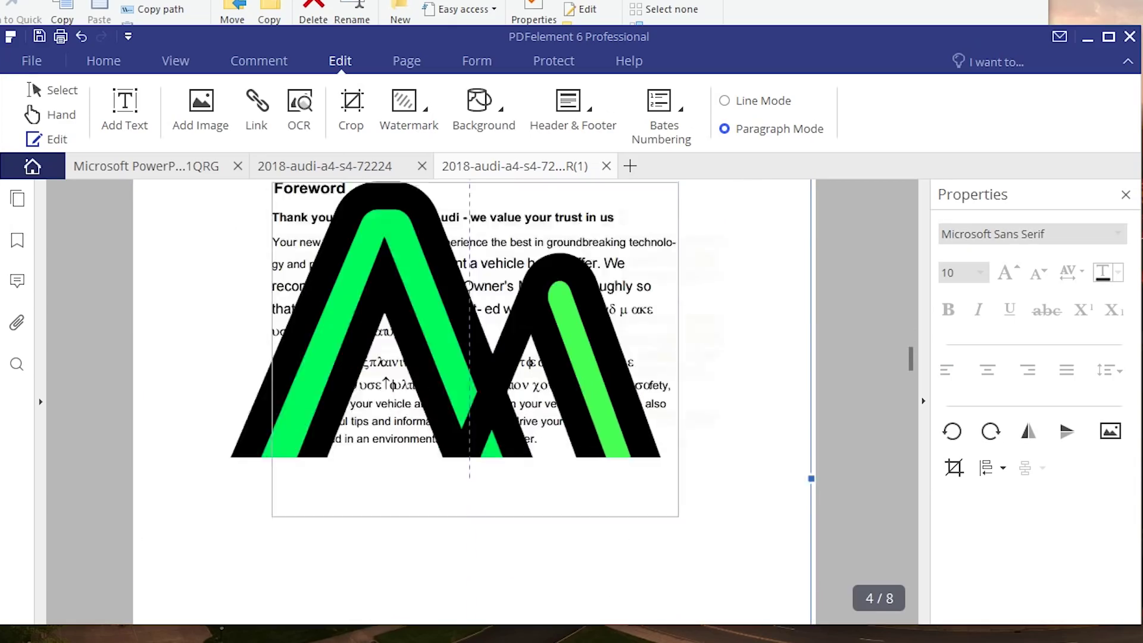
{"action": "scroll", "coordinate": [509, 416], "scroll_direction": "down", "scroll_amount": 1}
{"action": "left_click", "coordinate": [479, 101]}
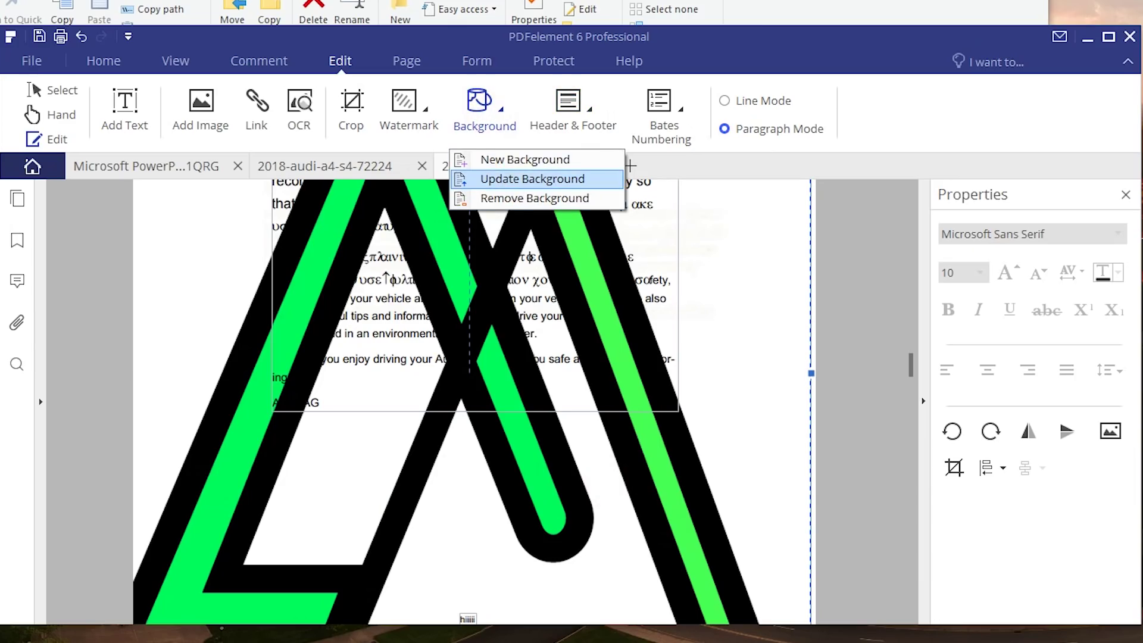
{"action": "left_click", "coordinate": [573, 158]}
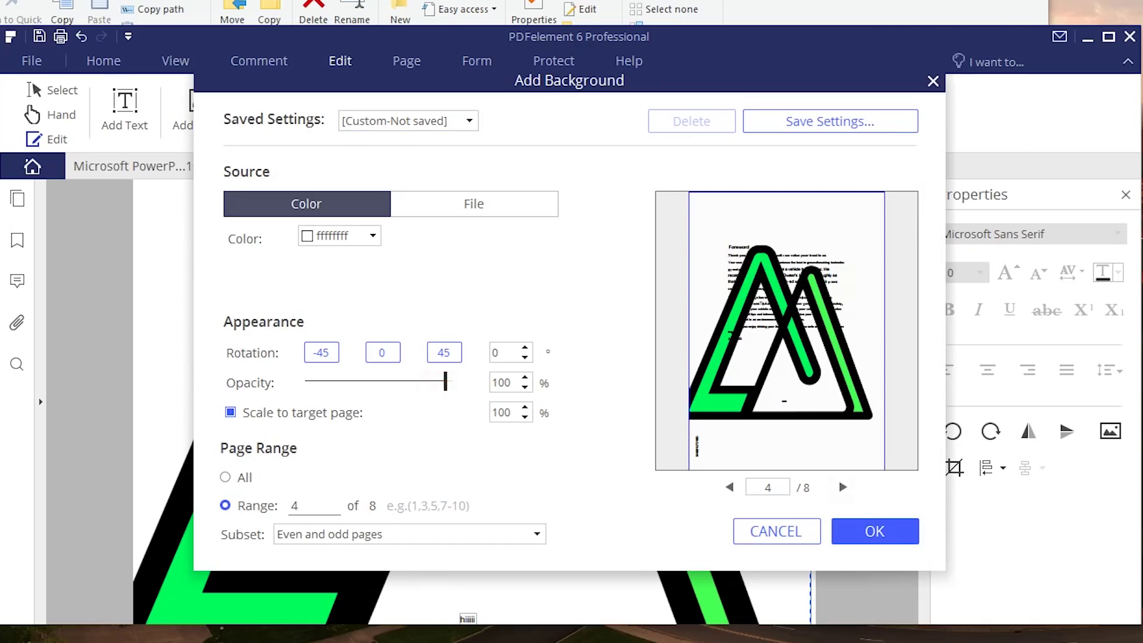
{"action": "left_click", "coordinate": [434, 379]}
{"action": "left_click", "coordinate": [395, 379]}
{"action": "left_click", "coordinate": [245, 478]}
{"action": "left_click", "coordinate": [473, 203]}
{"action": "left_click", "coordinate": [369, 206]}
{"action": "left_click", "coordinate": [505, 208]}
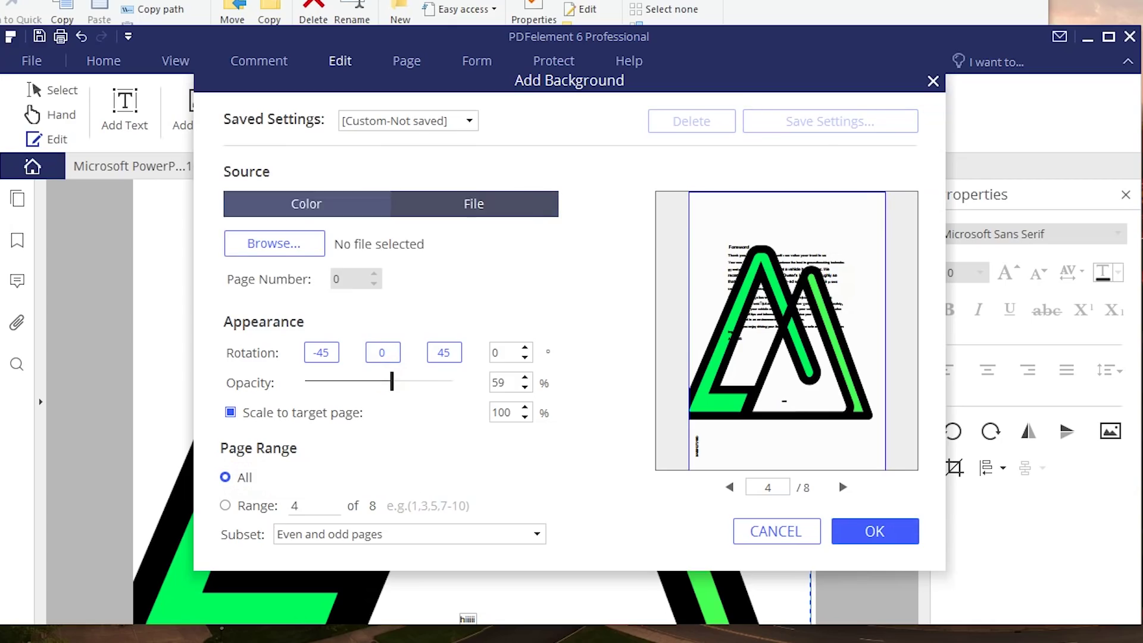
{"action": "left_click", "coordinate": [333, 203]}
{"action": "left_click", "coordinate": [776, 531]}
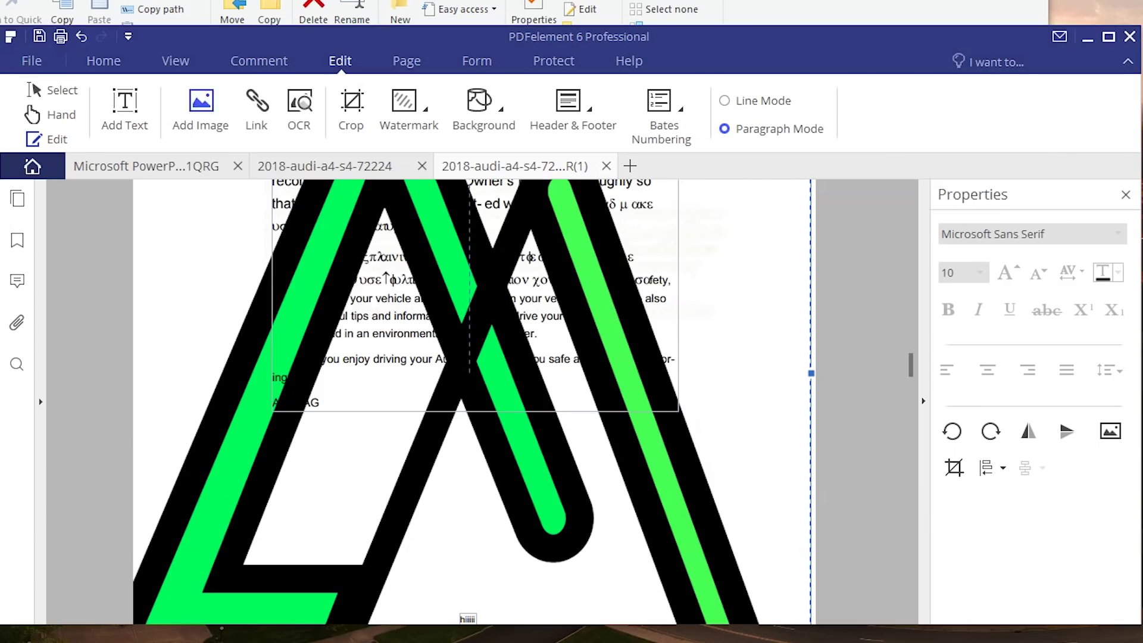
{"action": "left_click", "coordinate": [103, 61]}
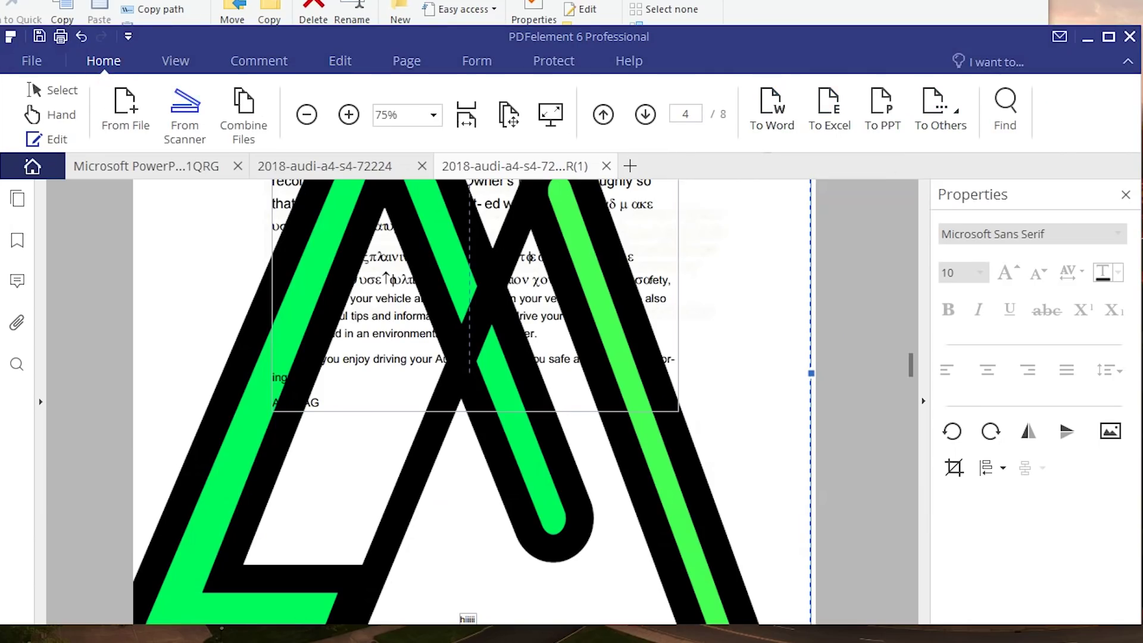
{"action": "left_click", "coordinate": [933, 106]}
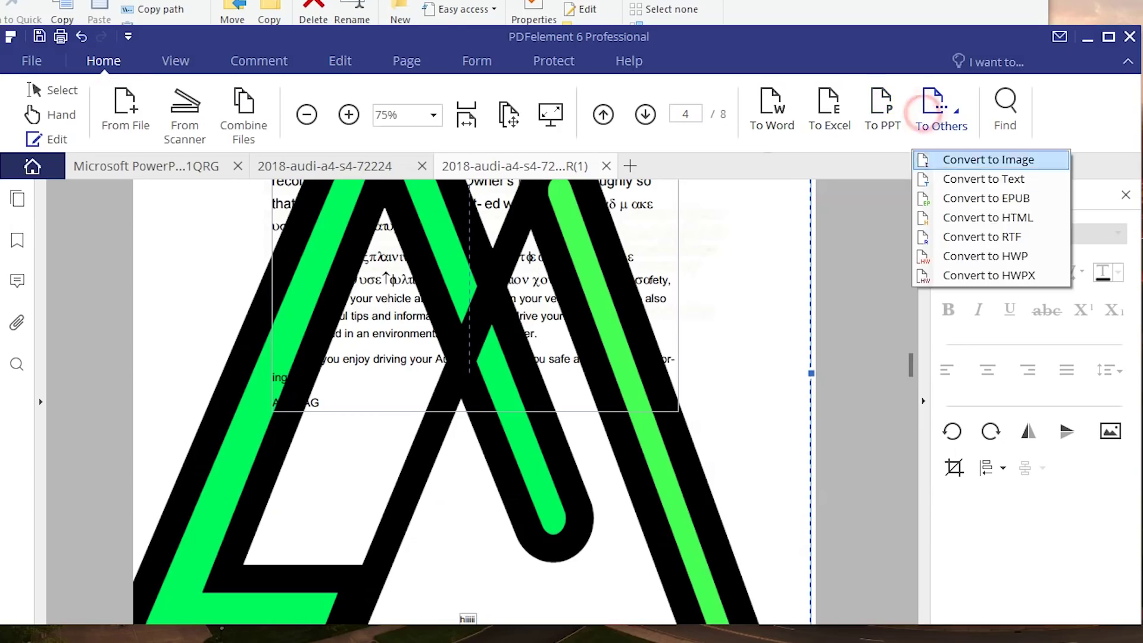
{"action": "left_click", "coordinate": [529, 138]}
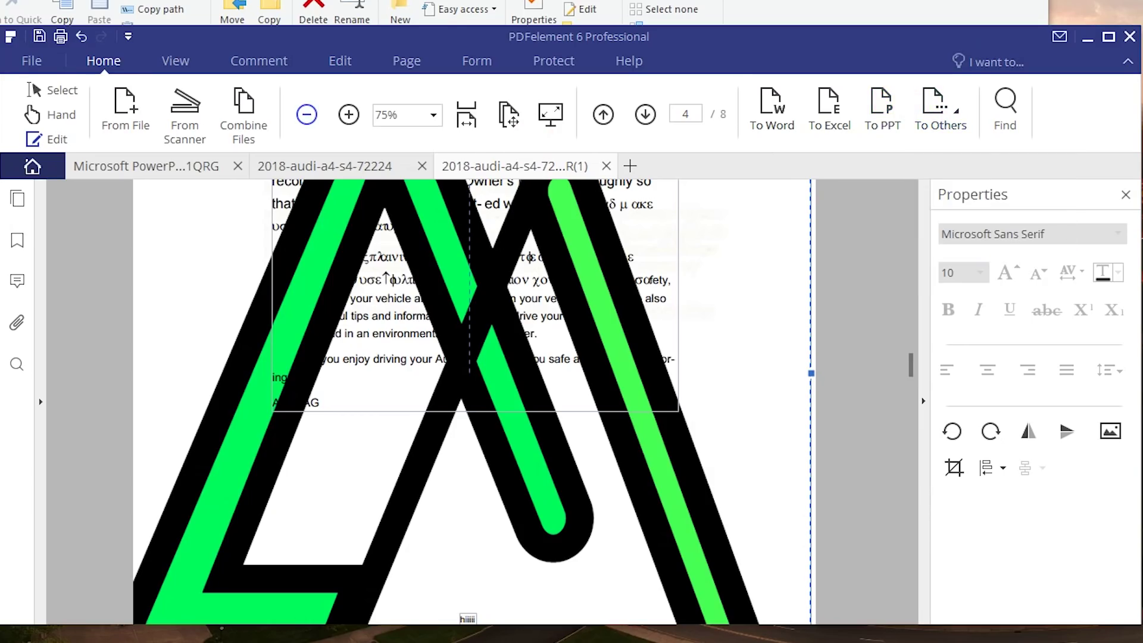
{"action": "left_click", "coordinate": [175, 61]}
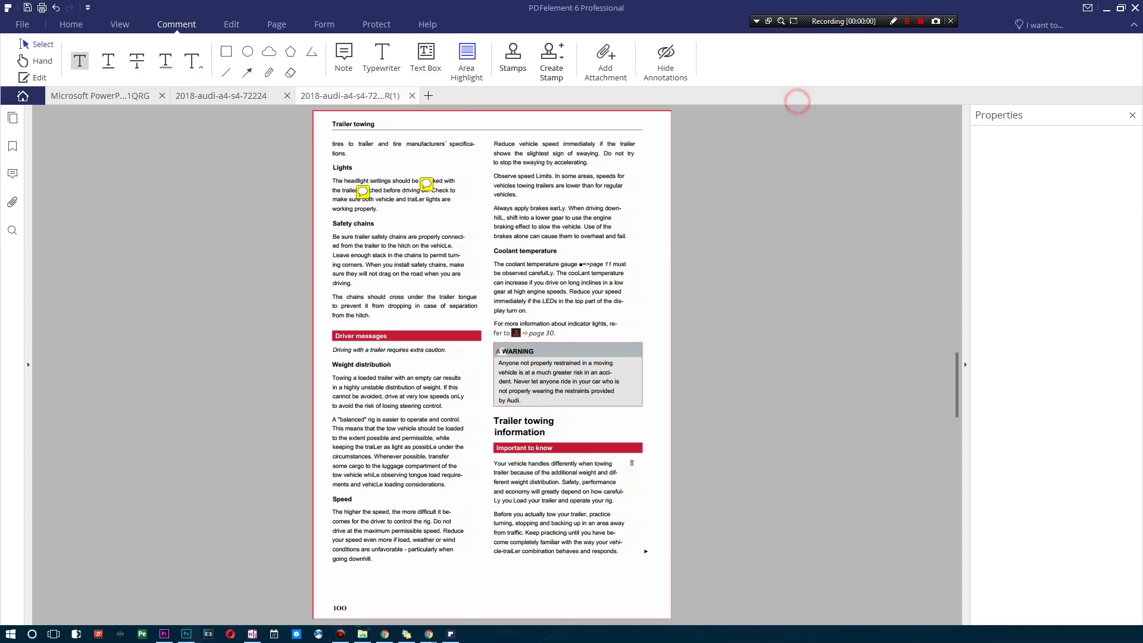
Place a Witness stamp beside the Coolant temperature heading on the Trailer towing page.
{"action": "left_click", "coordinate": [512, 59]}
{"action": "left_click", "coordinate": [565, 248]}
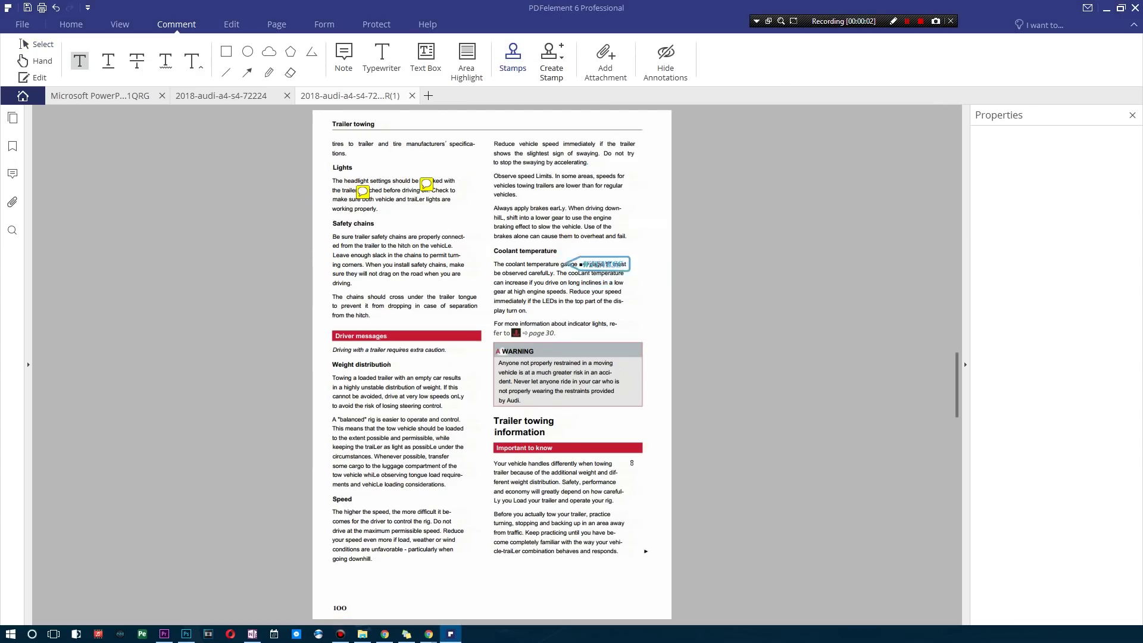
{"action": "left_click", "coordinate": [597, 255]}
{"action": "right_click", "coordinate": [651, 227]}
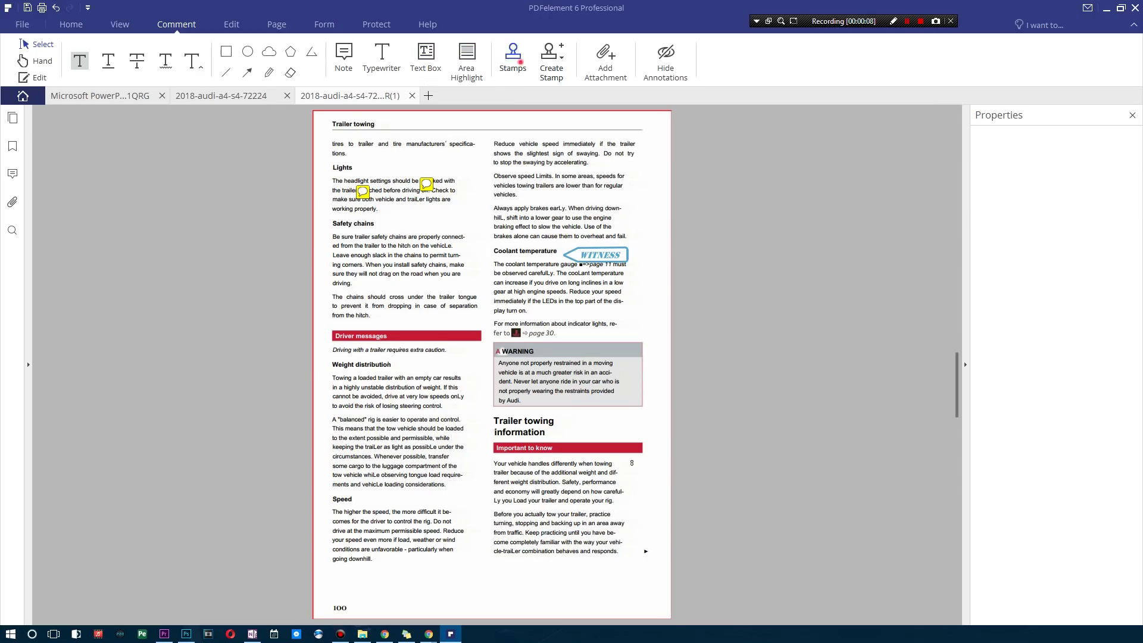
Place an Initial Here stamp directly beside the Witness stamp at the page's outer edge.
{"action": "left_click", "coordinate": [551, 57]}
{"action": "left_click", "coordinate": [512, 58]}
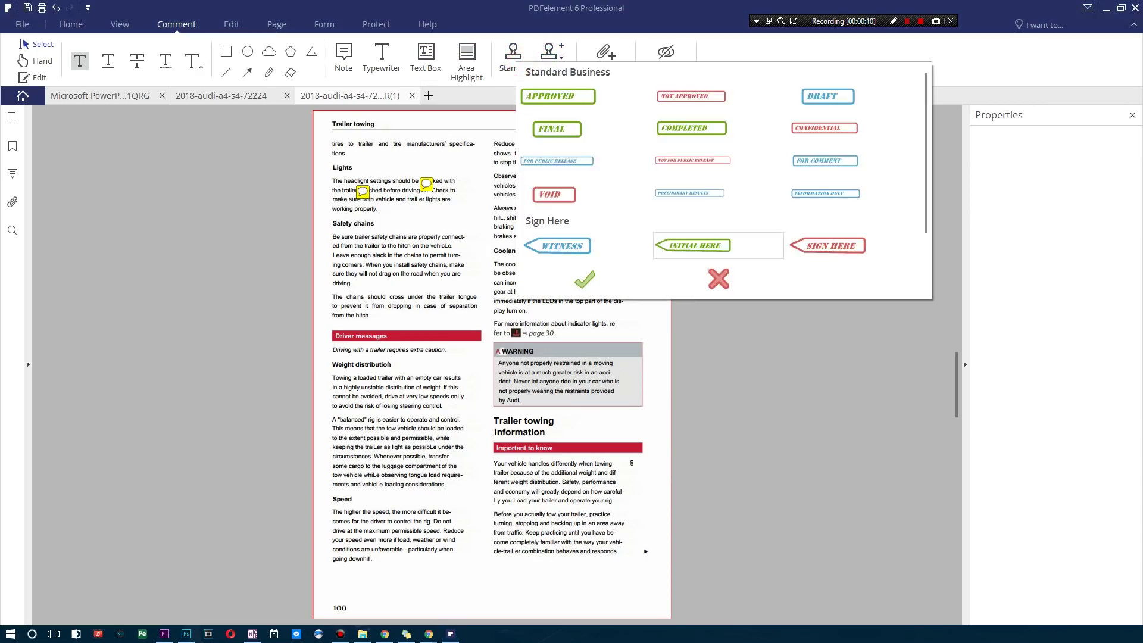
{"action": "left_click", "coordinate": [717, 245]}
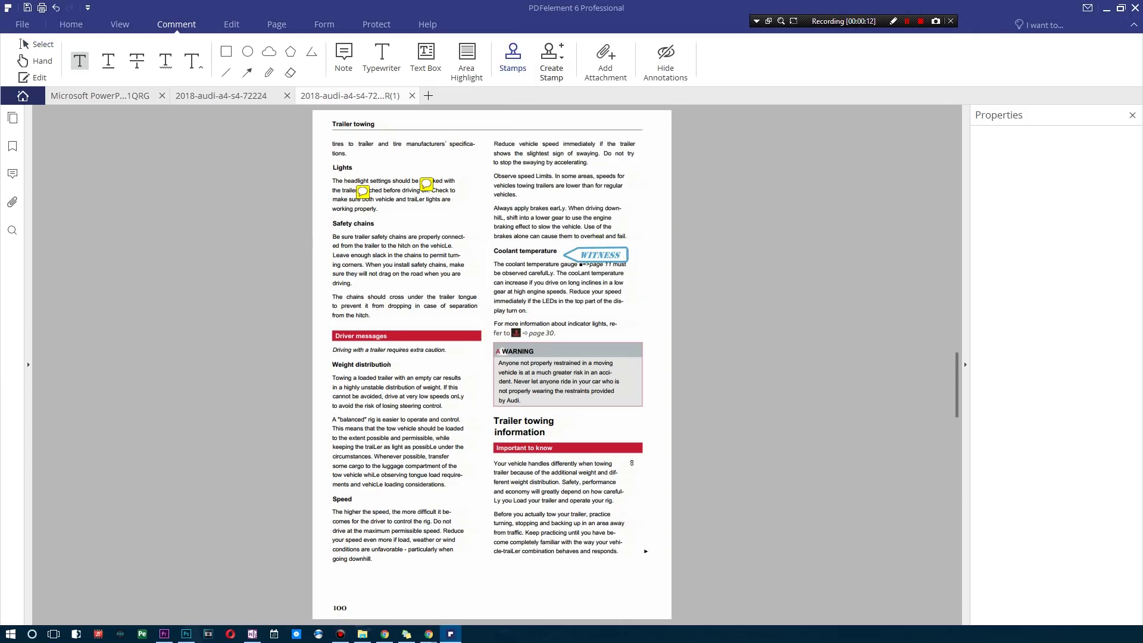
{"action": "left_click", "coordinate": [663, 253]}
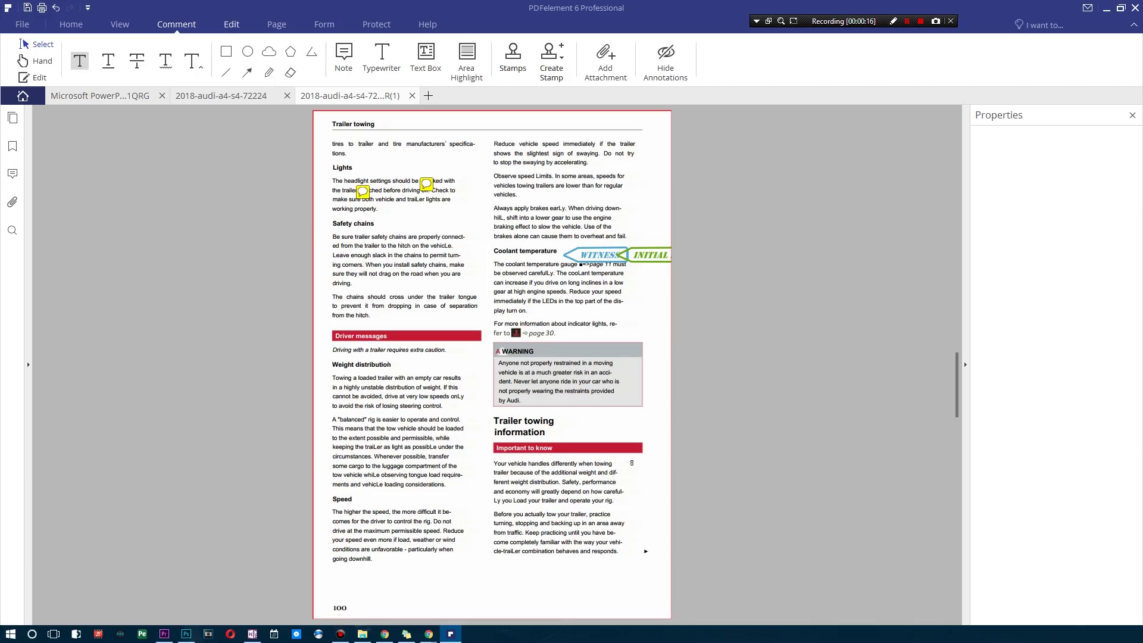
{"action": "left_click", "coordinate": [231, 24]}
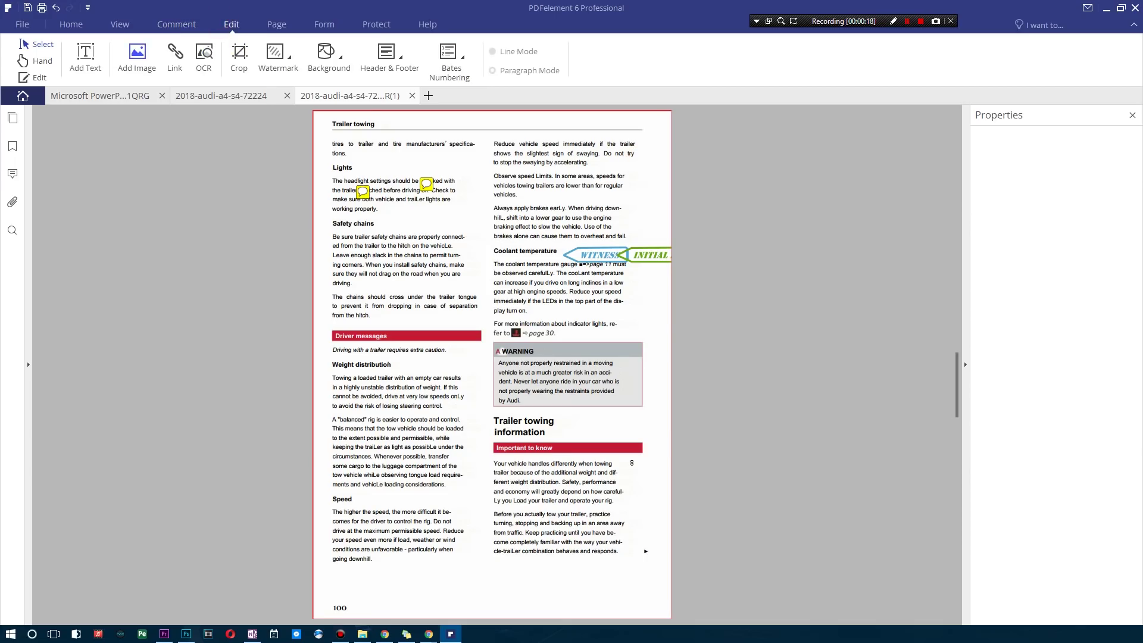
{"action": "left_click", "coordinate": [279, 58]}
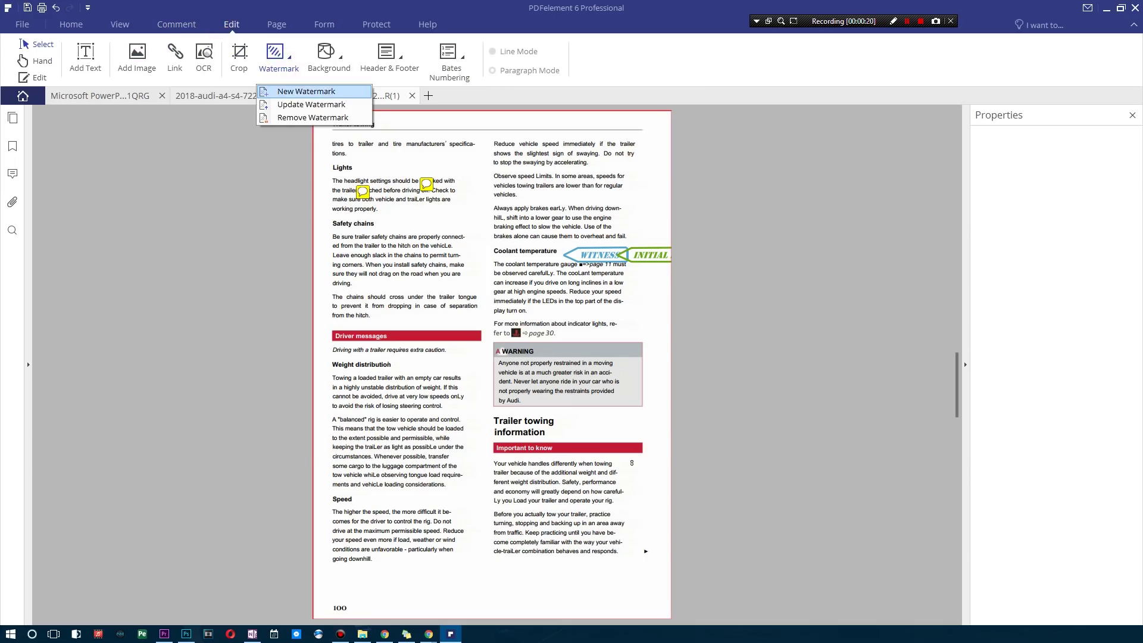
{"action": "left_click", "coordinate": [328, 62]}
{"action": "left_click", "coordinate": [384, 58]}
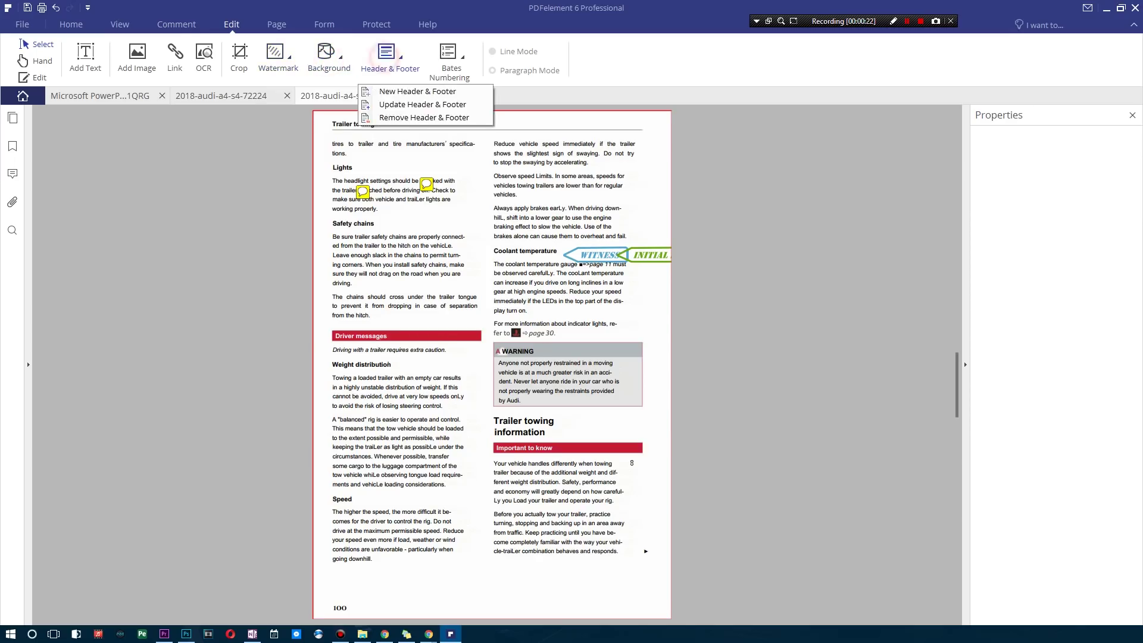
{"action": "left_click", "coordinate": [453, 67]}
{"action": "left_click", "coordinate": [293, 61]}
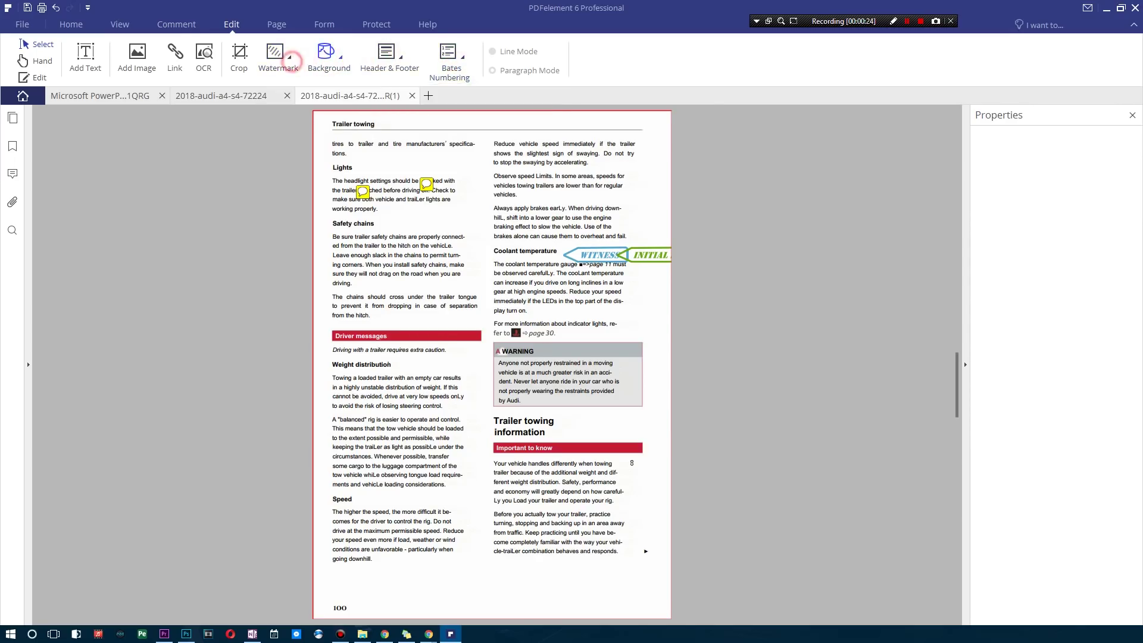
{"action": "left_click", "coordinate": [279, 29]}
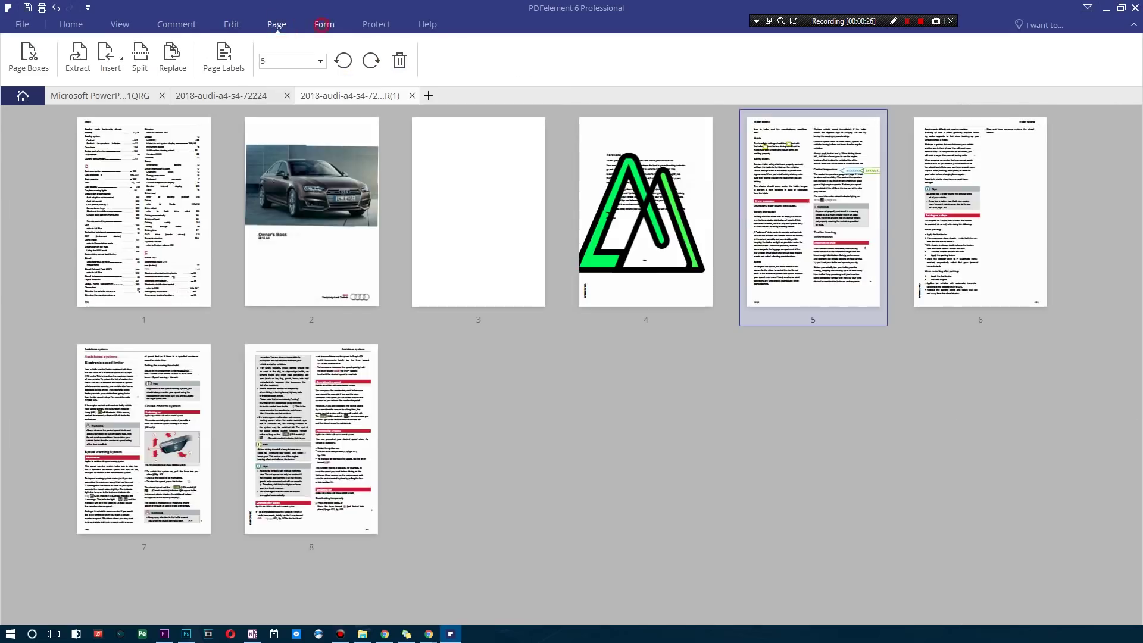
{"action": "left_click", "coordinate": [324, 25]}
Add a bookmark from the car image on the Owner's Book cover page, keeping its default name.
{"action": "scroll", "coordinate": [491, 364], "scroll_direction": "up", "scroll_amount": 10}
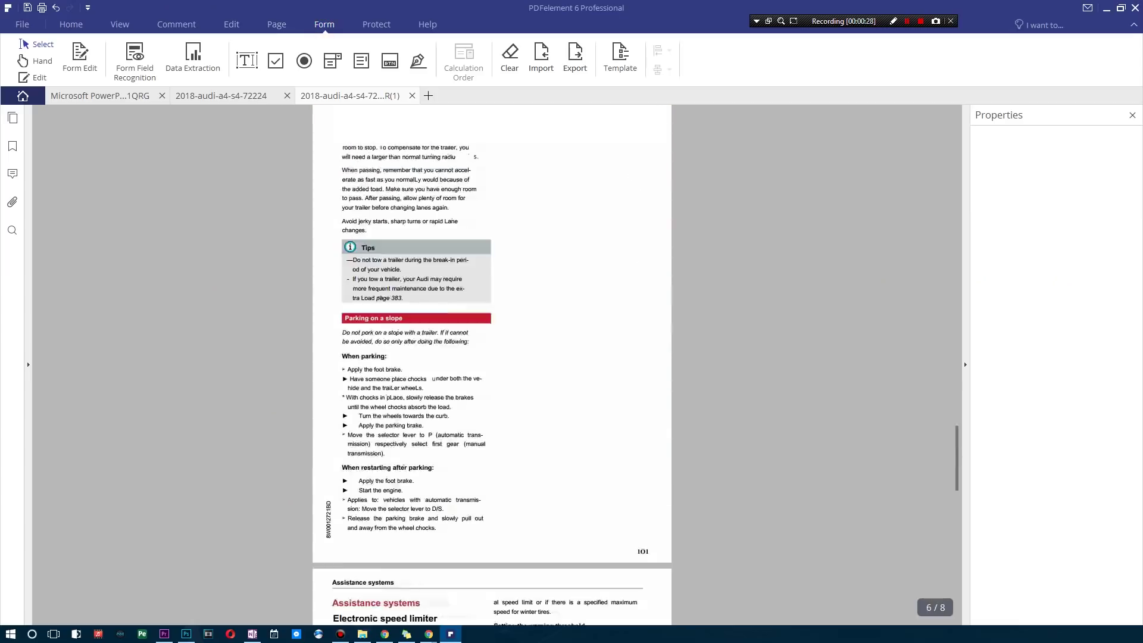
{"action": "scroll", "coordinate": [492, 364], "scroll_direction": "down", "scroll_amount": 5}
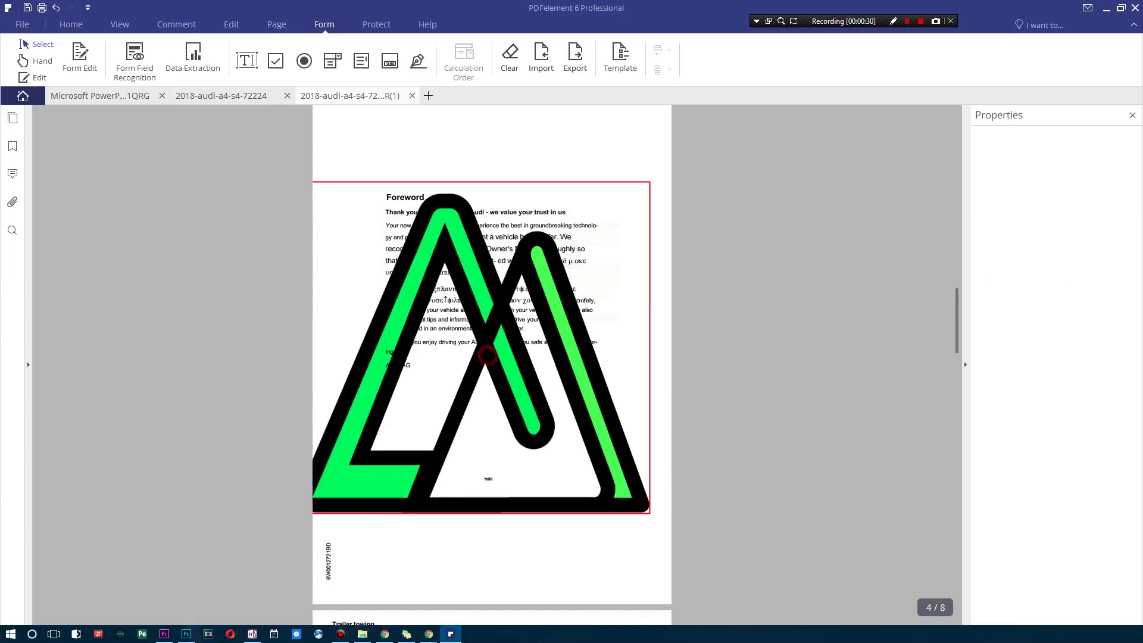
{"action": "scroll", "coordinate": [492, 364], "scroll_direction": "up", "scroll_amount": 20}
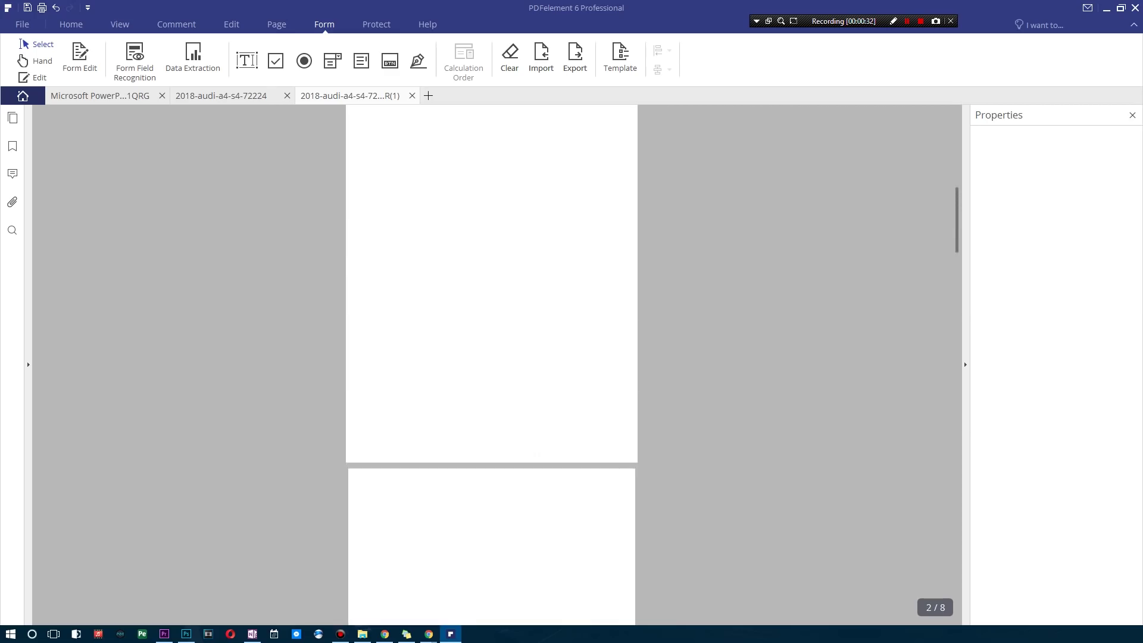
{"action": "scroll", "coordinate": [492, 364], "scroll_direction": "down", "scroll_amount": 8}
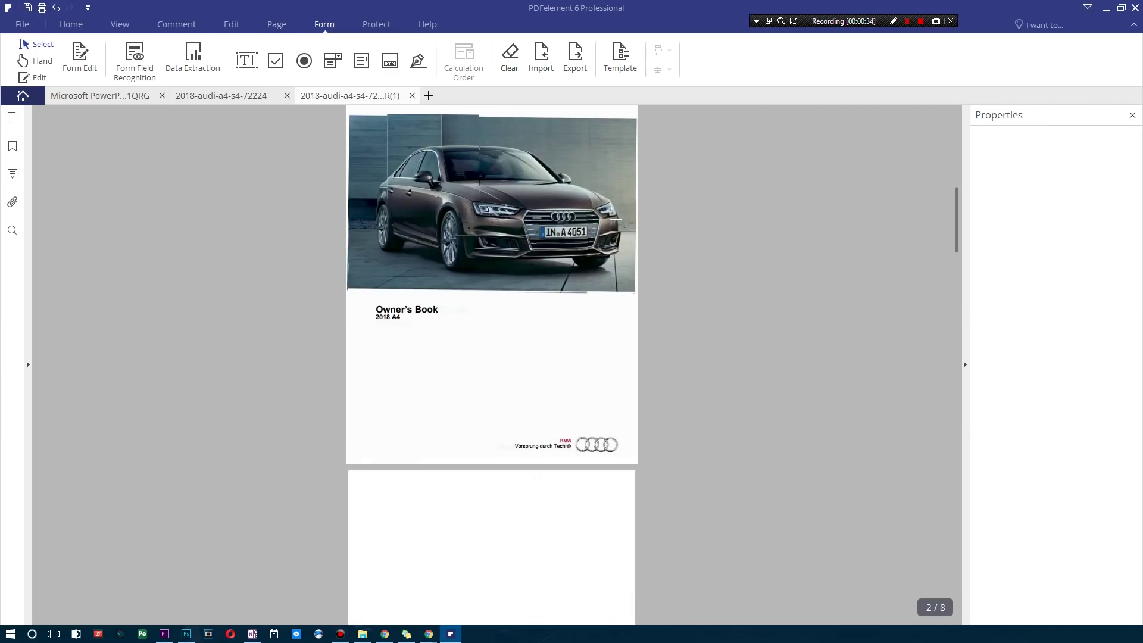
{"action": "scroll", "coordinate": [492, 364], "scroll_direction": "up", "scroll_amount": 2}
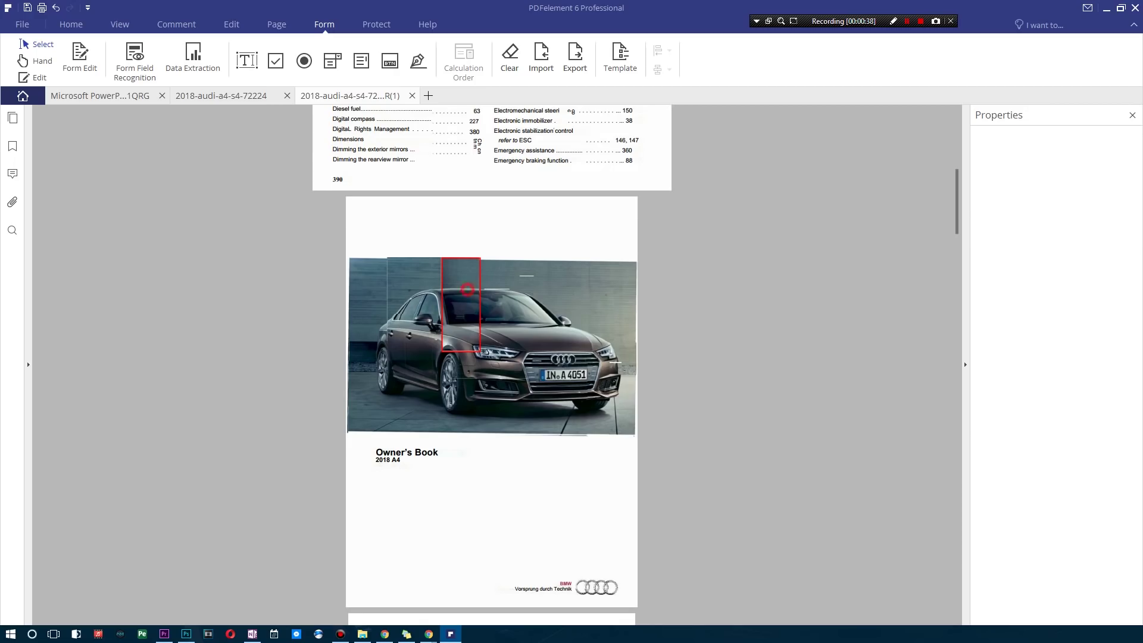
{"action": "left_click", "coordinate": [549, 252]}
{"action": "left_click", "coordinate": [527, 299]}
{"action": "left_click", "coordinate": [530, 302]}
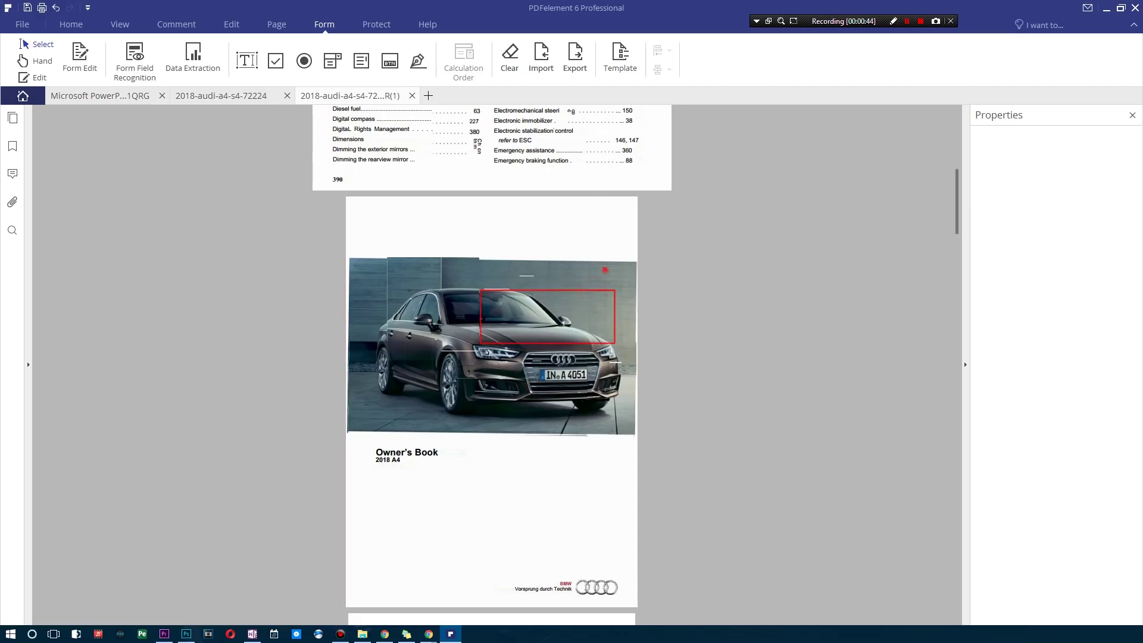
{"action": "right_click", "coordinate": [550, 312]}
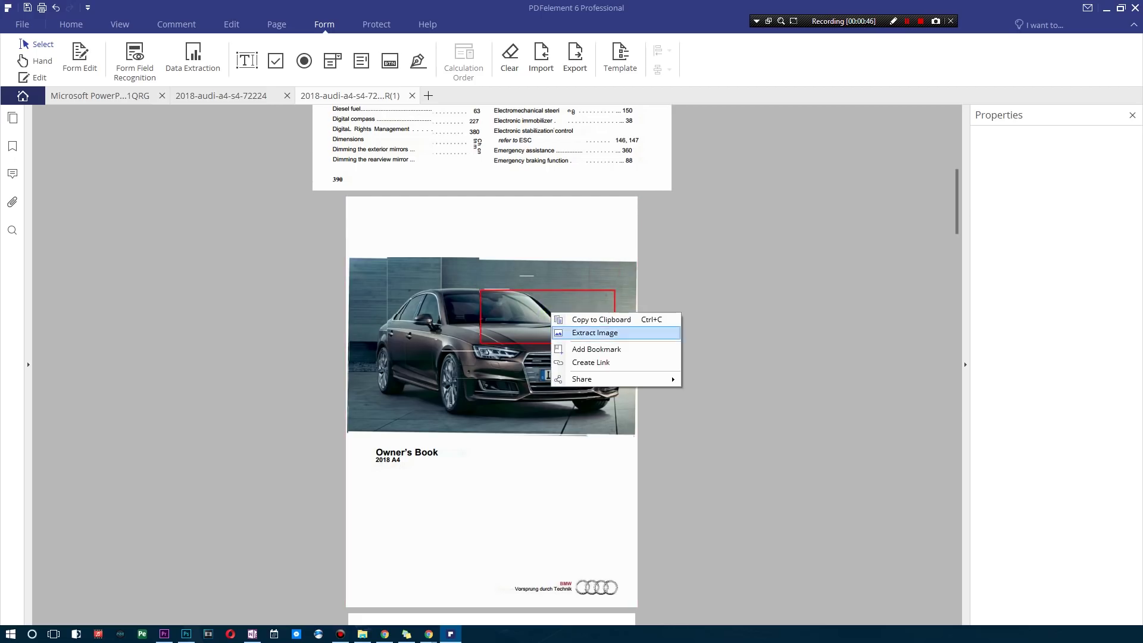
{"action": "mouse_move", "coordinate": [617, 379]}
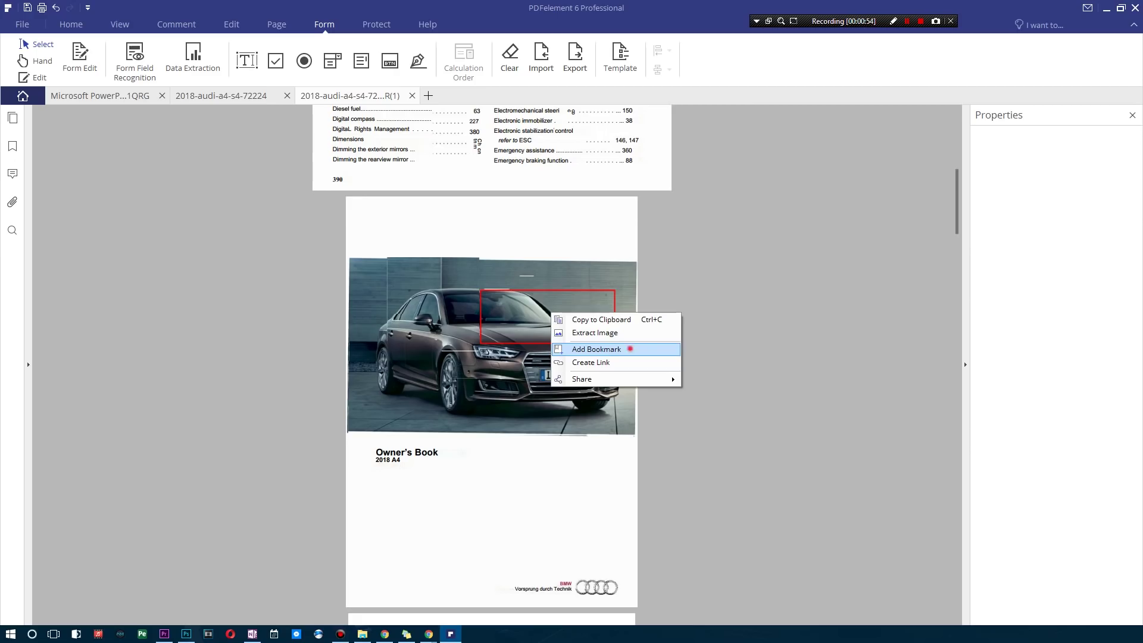
{"action": "left_click", "coordinate": [629, 349]}
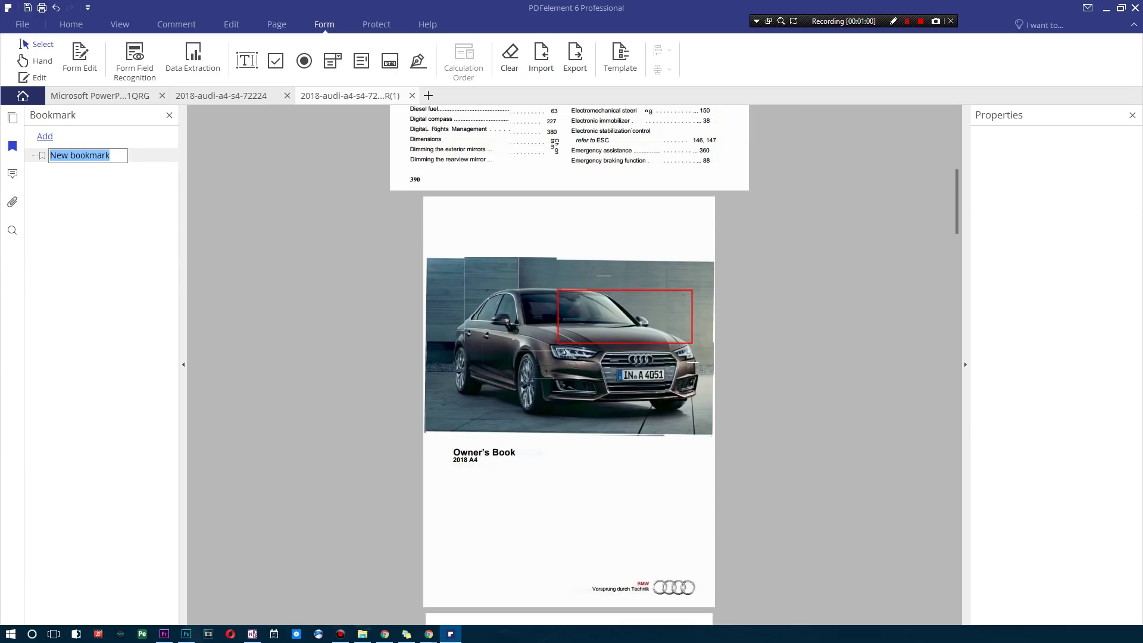
{"action": "left_click", "coordinate": [673, 251]}
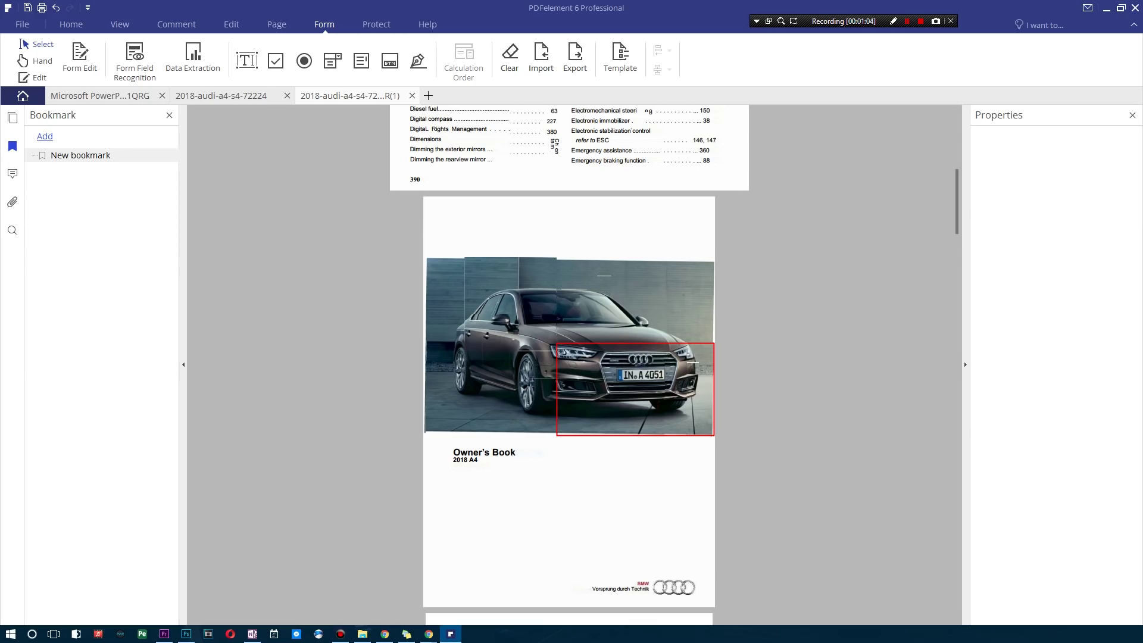
{"action": "scroll", "coordinate": [639, 363], "scroll_direction": "up", "scroll_amount": 6}
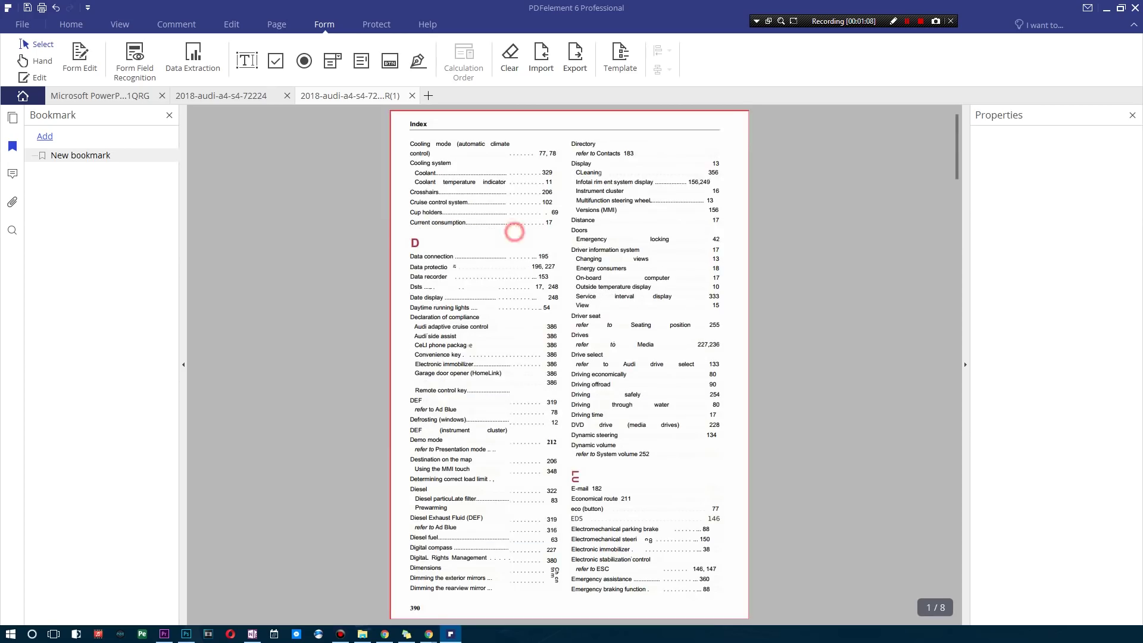
{"action": "scroll", "coordinate": [569, 363], "scroll_direction": "down", "scroll_amount": 10}
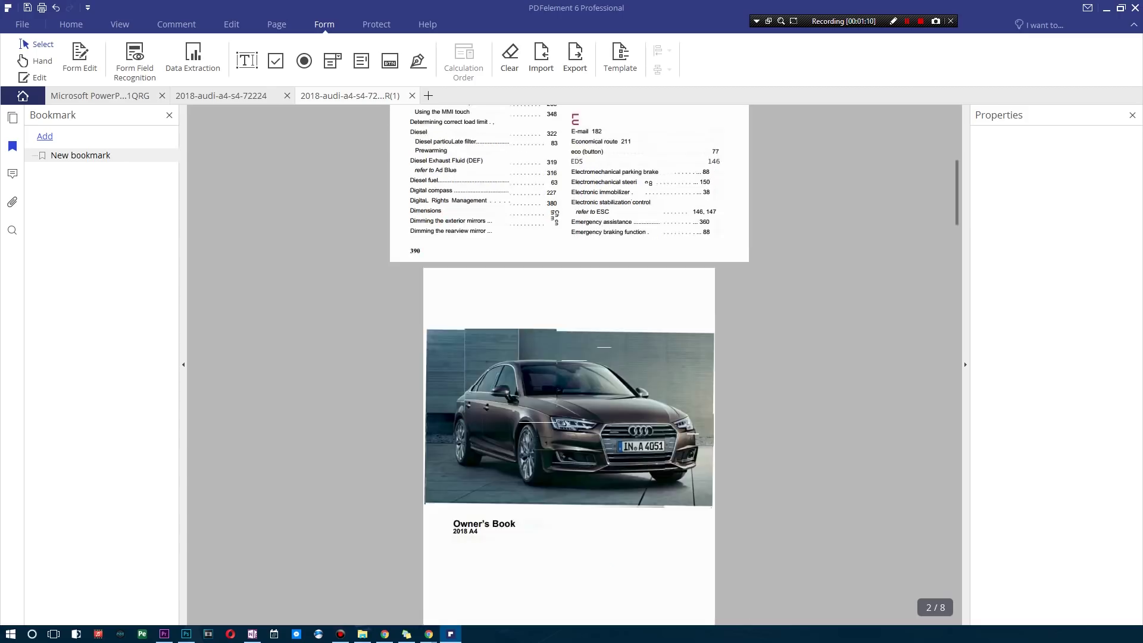
{"action": "scroll", "coordinate": [569, 363], "scroll_direction": "down", "scroll_amount": 12}
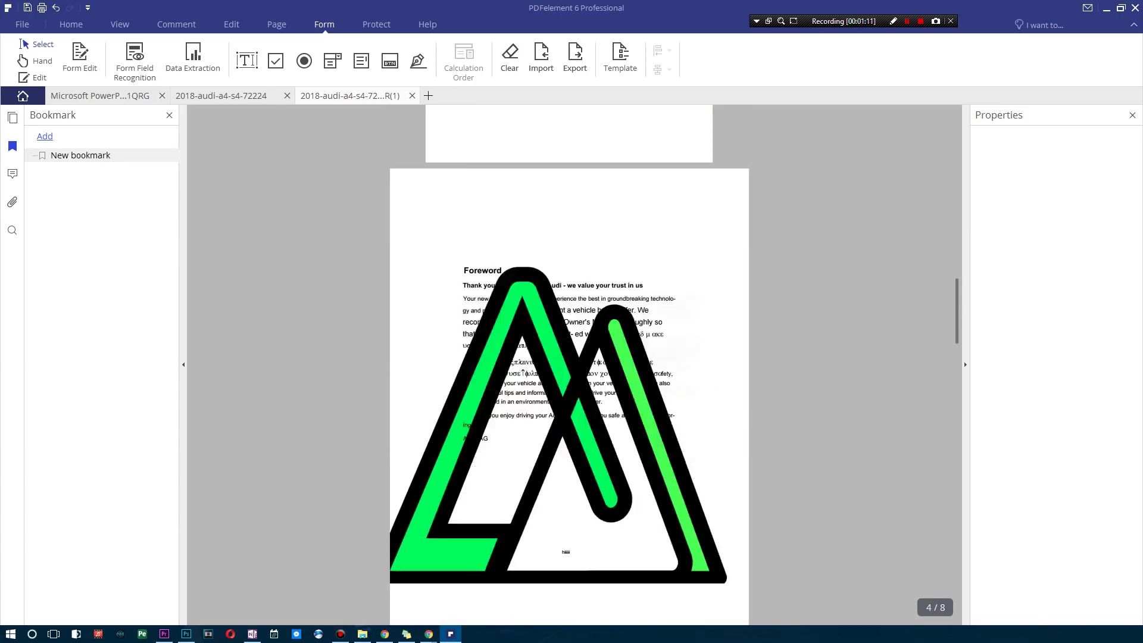
{"action": "scroll", "coordinate": [569, 363], "scroll_direction": "down", "scroll_amount": 8}
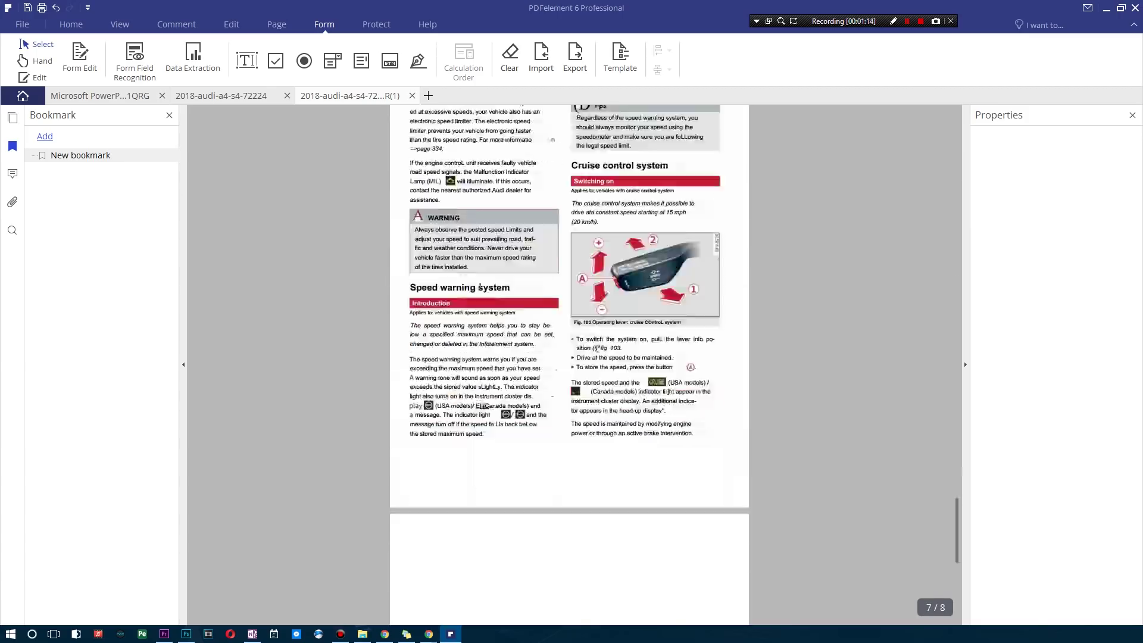